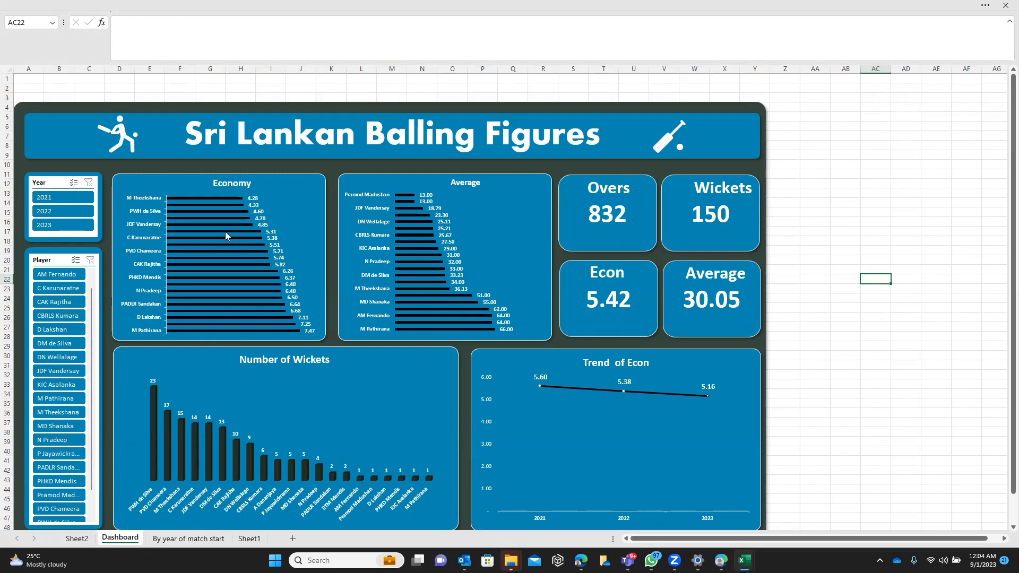
Filter the dashboard to the year 2021, and clear the year filter after viewing the figures
{"action": "mouse_move", "coordinate": [226, 234]}
{"action": "left_click", "coordinate": [72, 197]}
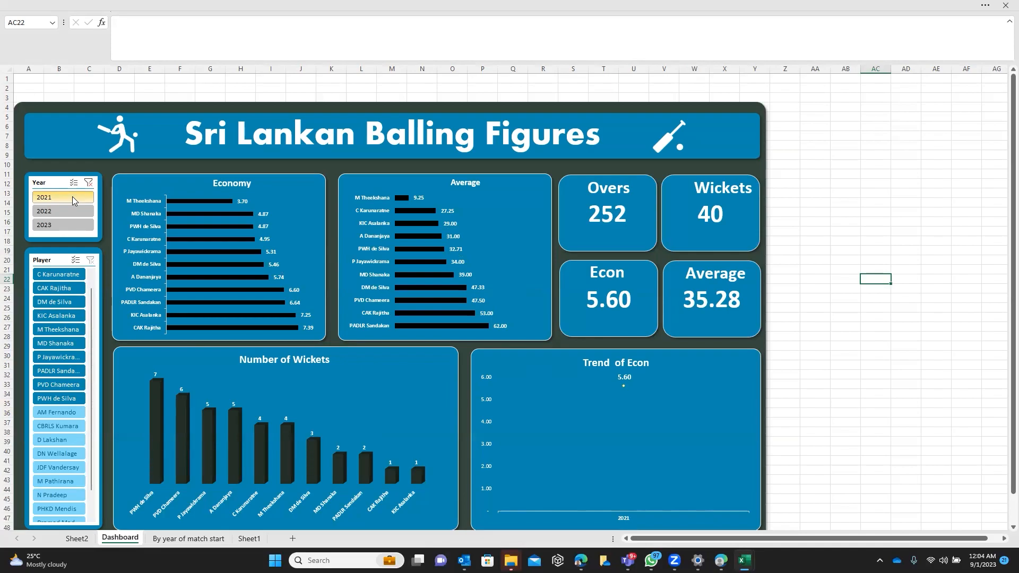
{"action": "left_click", "coordinate": [89, 184]}
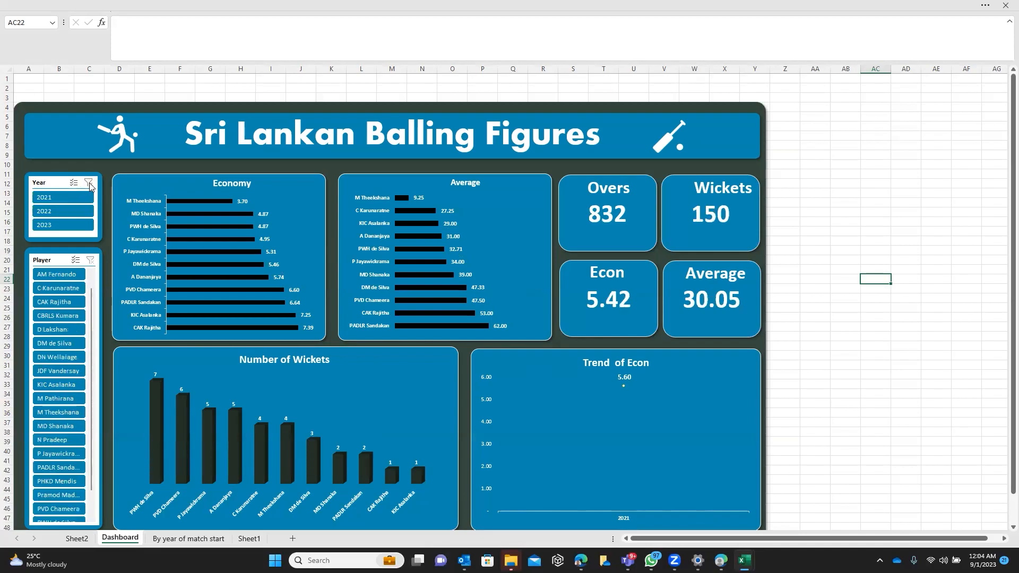
View the dashboard figures for a single player, first PWH de Silva and then DM de Silva
{"action": "left_click_drag", "start_coordinate": [92, 312], "coordinate": [88, 370]}
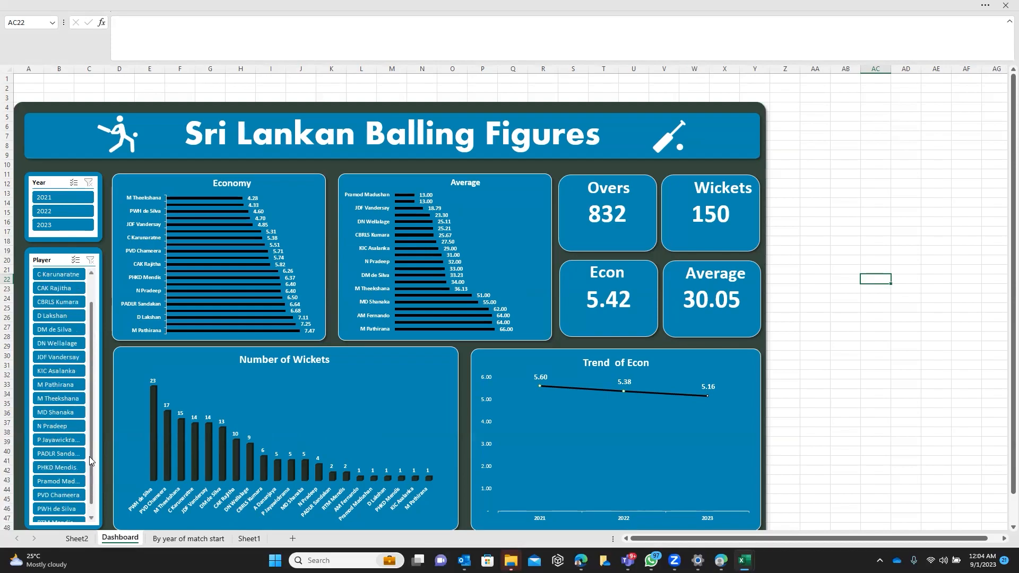
{"action": "left_click", "coordinate": [78, 495]}
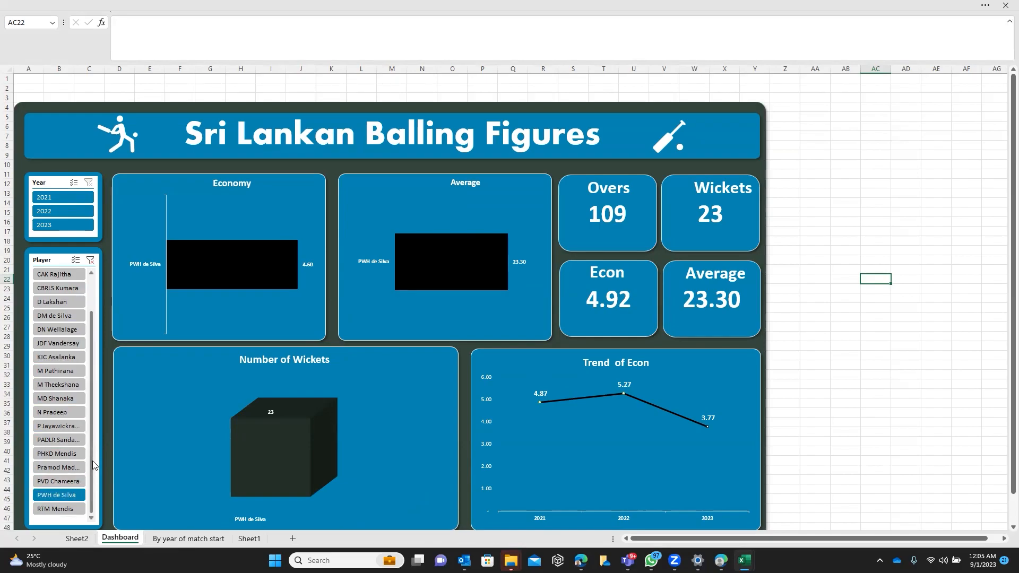
{"action": "scroll", "coordinate": [93, 457], "scroll_direction": "up", "scroll_amount": 1}
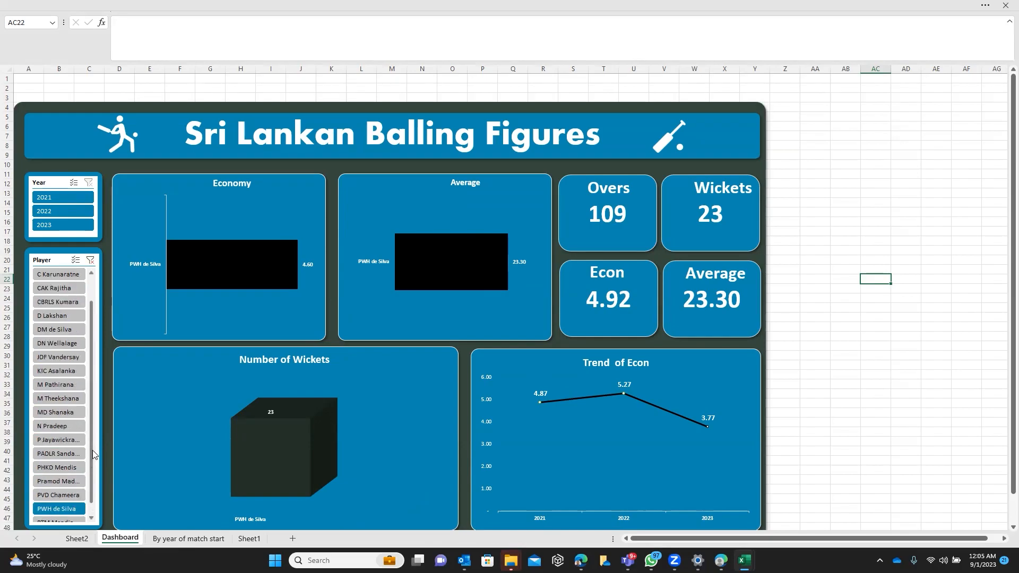
{"action": "scroll", "coordinate": [93, 452], "scroll_direction": "up", "scroll_amount": 1}
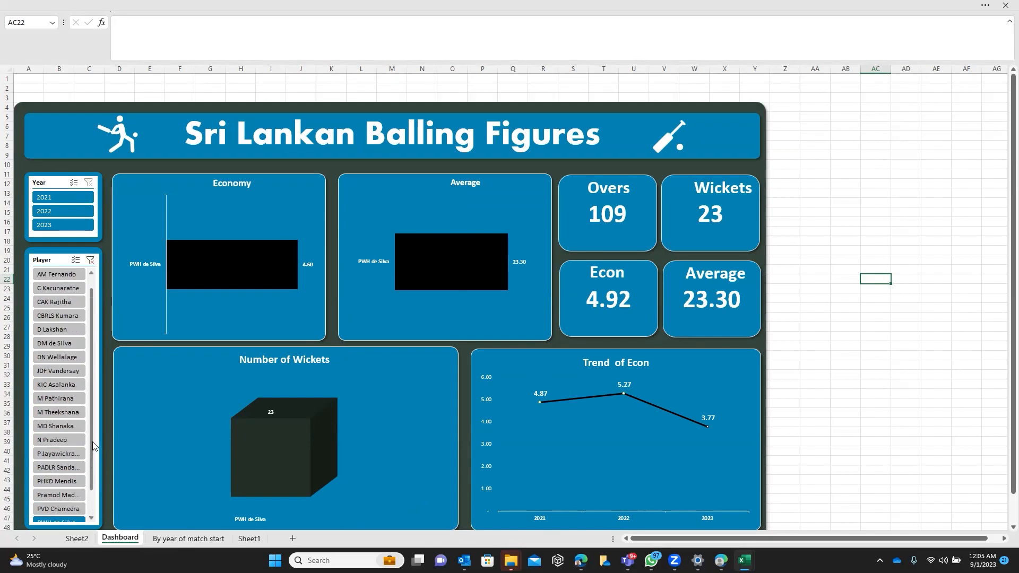
{"action": "left_click", "coordinate": [66, 343]}
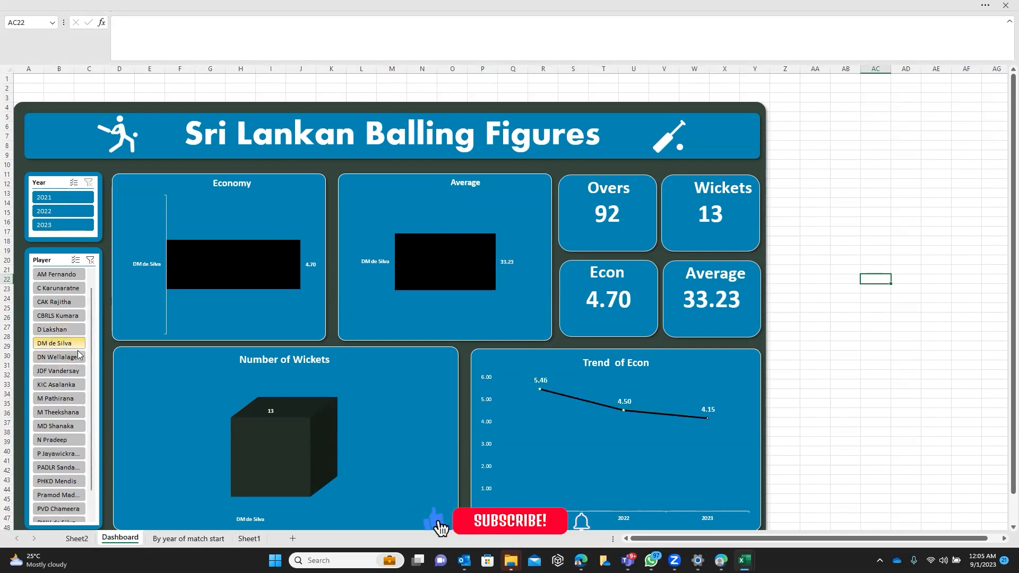
Add PWH de Silva and M Theekshana to the player filter for comparison with DM de Silva, and clear the filter
{"action": "left_click_drag", "start_coordinate": [89, 361], "coordinate": [91, 406]}
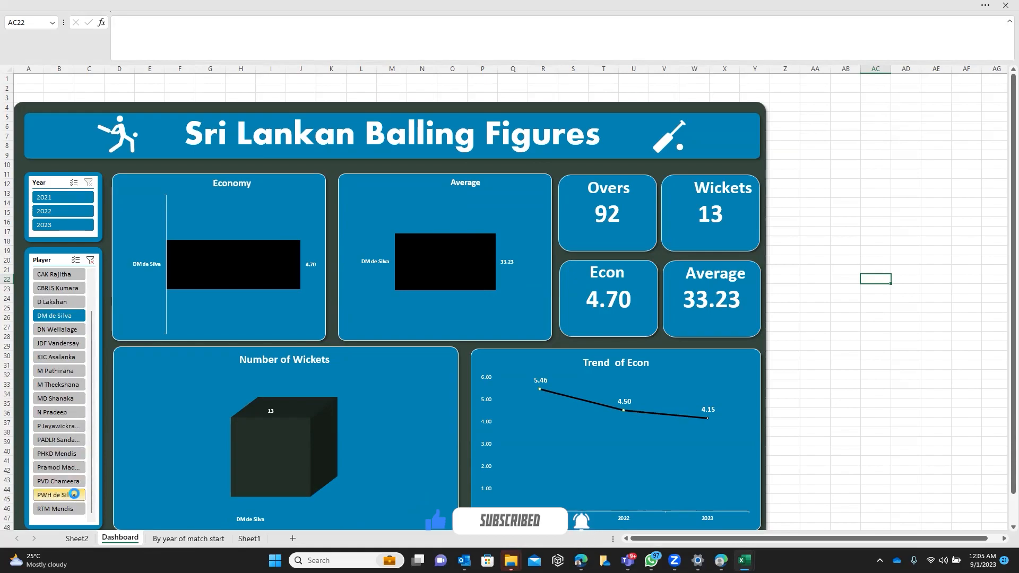
{"action": "left_click", "coordinate": [73, 495], "text": "ctrl"}
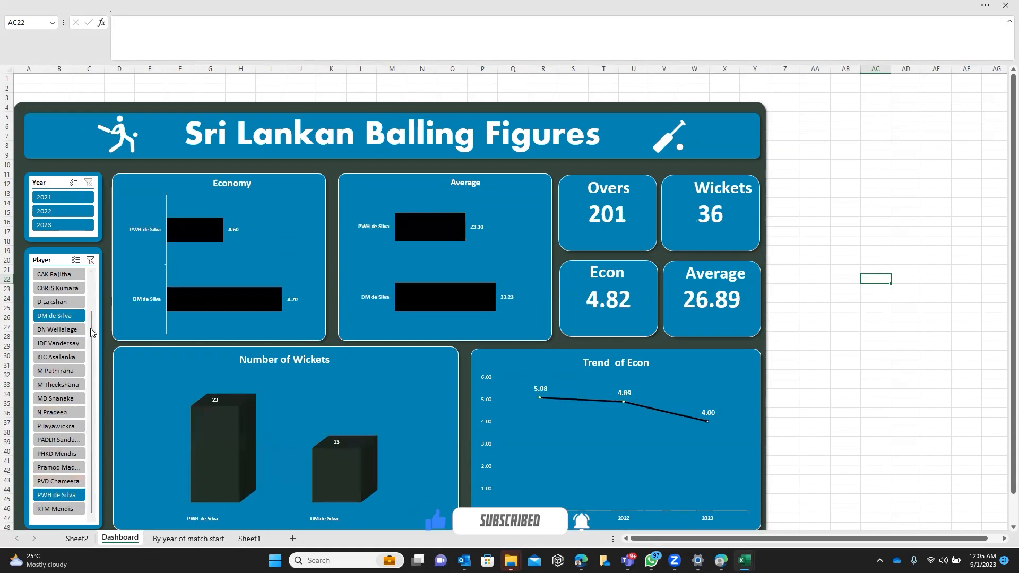
{"action": "left_click", "coordinate": [81, 384], "text": "ctrl"}
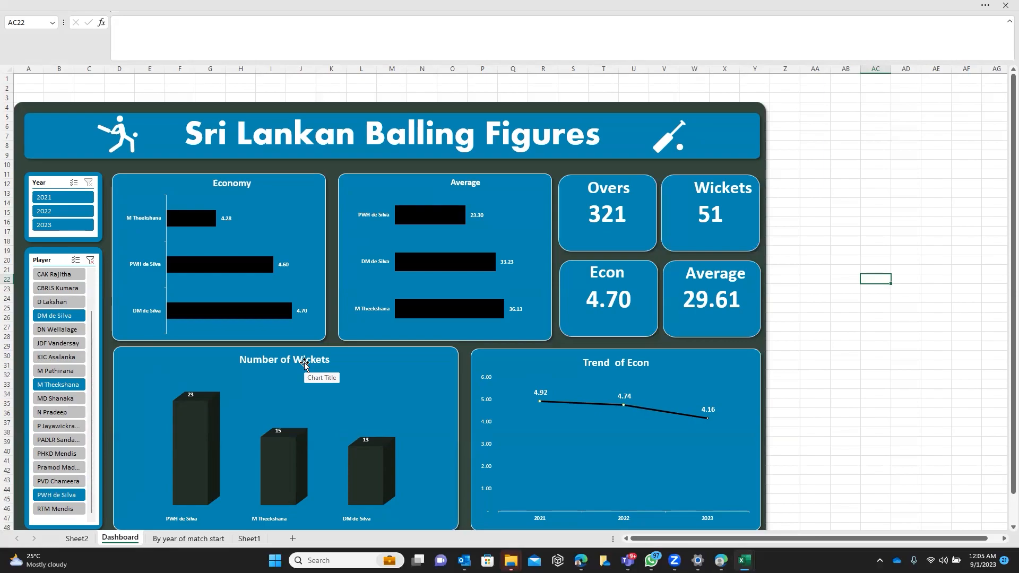
{"action": "left_click", "coordinate": [90, 261]}
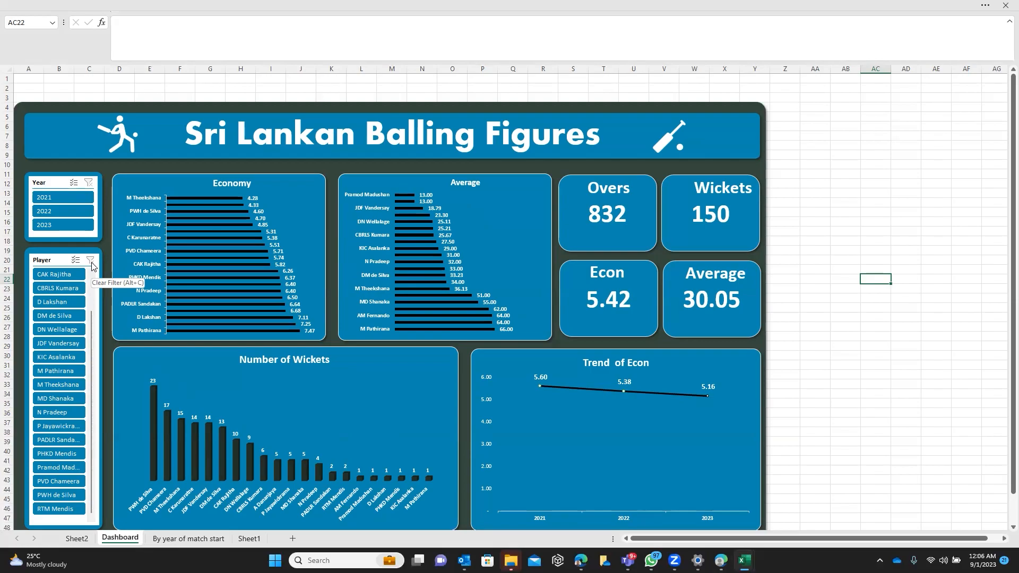
Leave full-screen mode by setting the ribbon to always show
{"action": "left_click", "coordinate": [983, 6]}
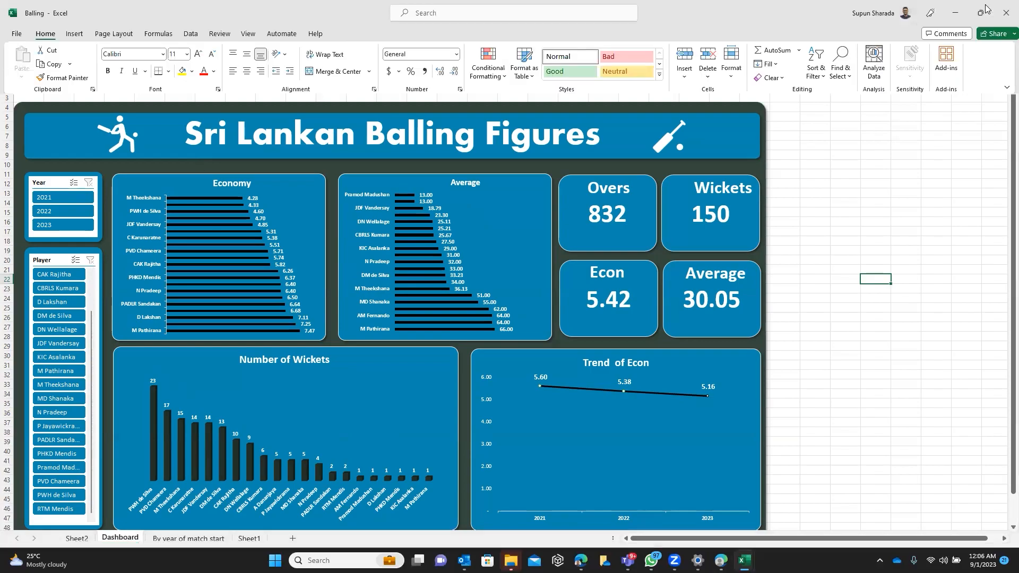
{"action": "left_click", "coordinate": [1006, 87]}
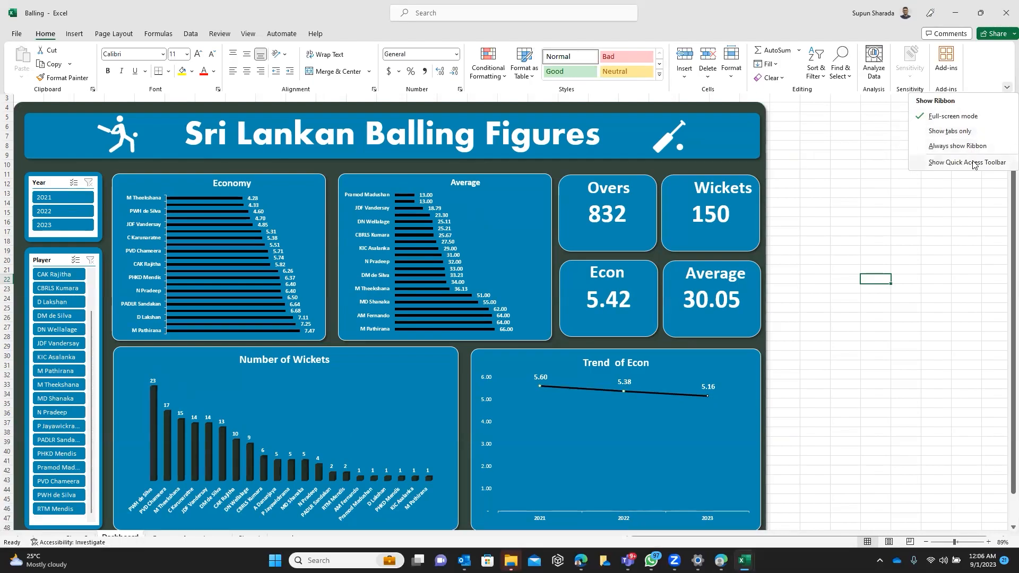
{"action": "left_click", "coordinate": [961, 145]}
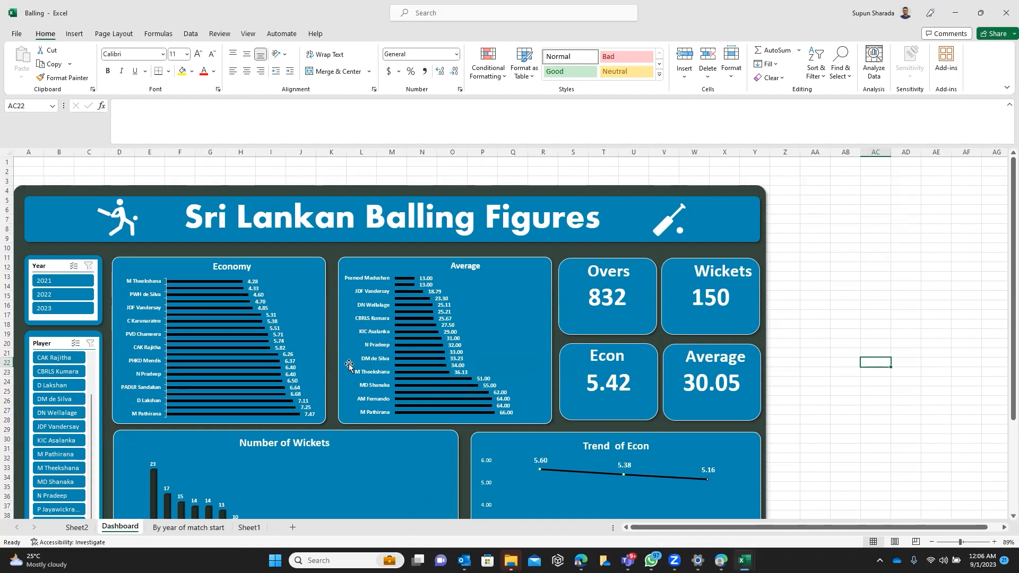
Refresh all data connections from the table on the By year of match start sheet, and return to the Dashboard sheet
{"action": "left_click", "coordinate": [213, 527]}
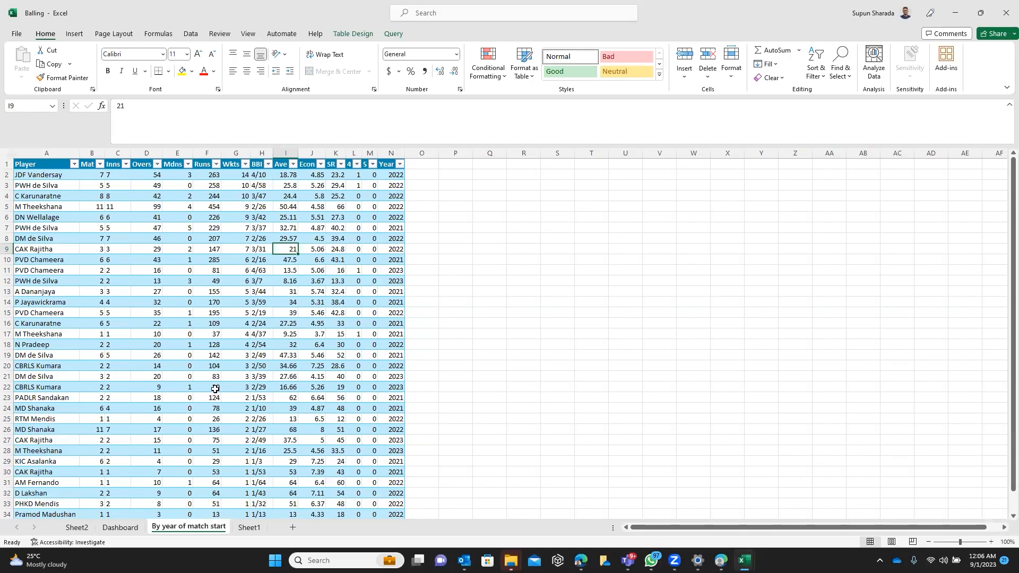
{"action": "left_click", "coordinate": [212, 225]}
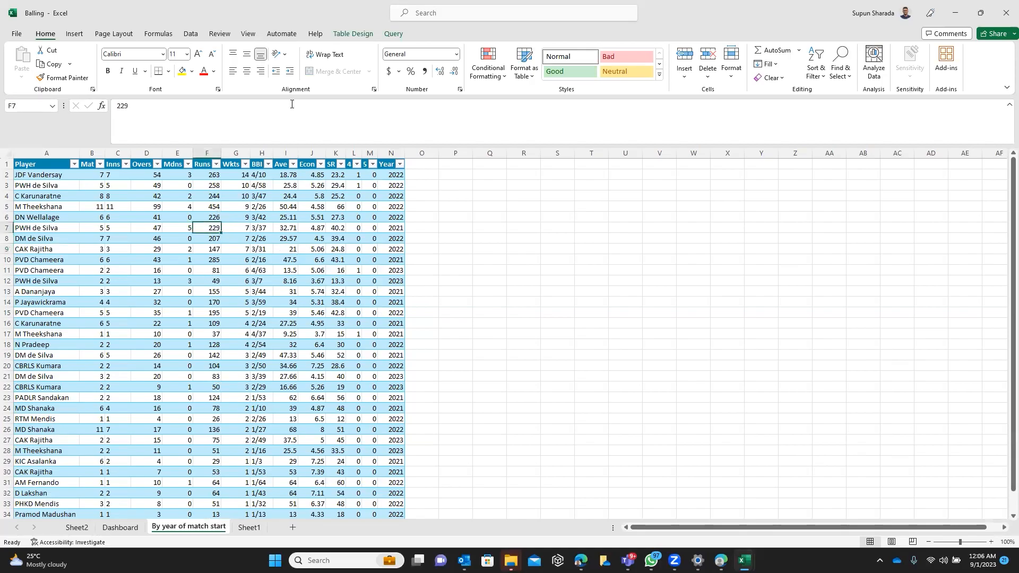
{"action": "left_click", "coordinate": [371, 35]}
{"action": "left_click", "coordinate": [229, 80]}
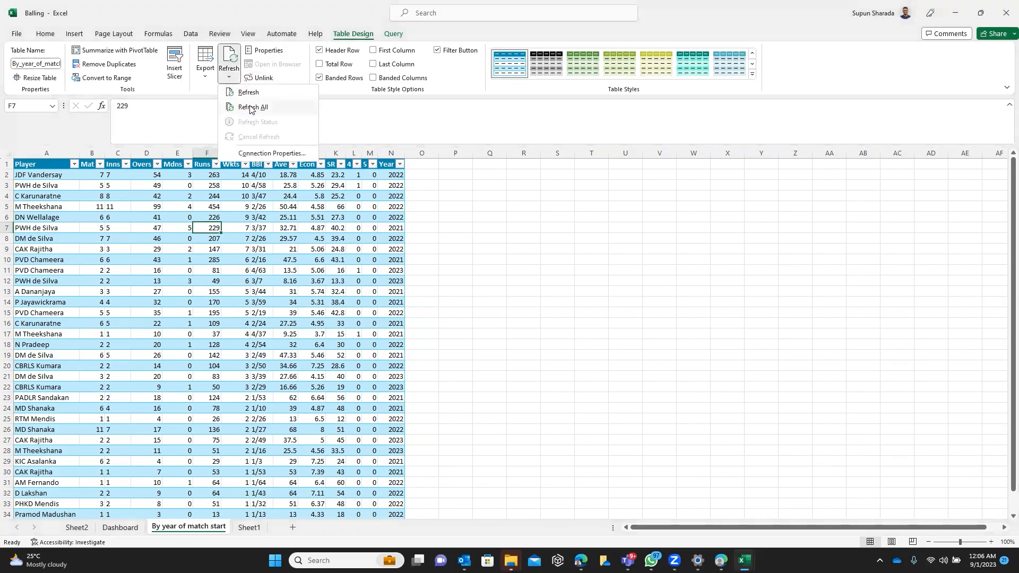
{"action": "left_click", "coordinate": [250, 108]}
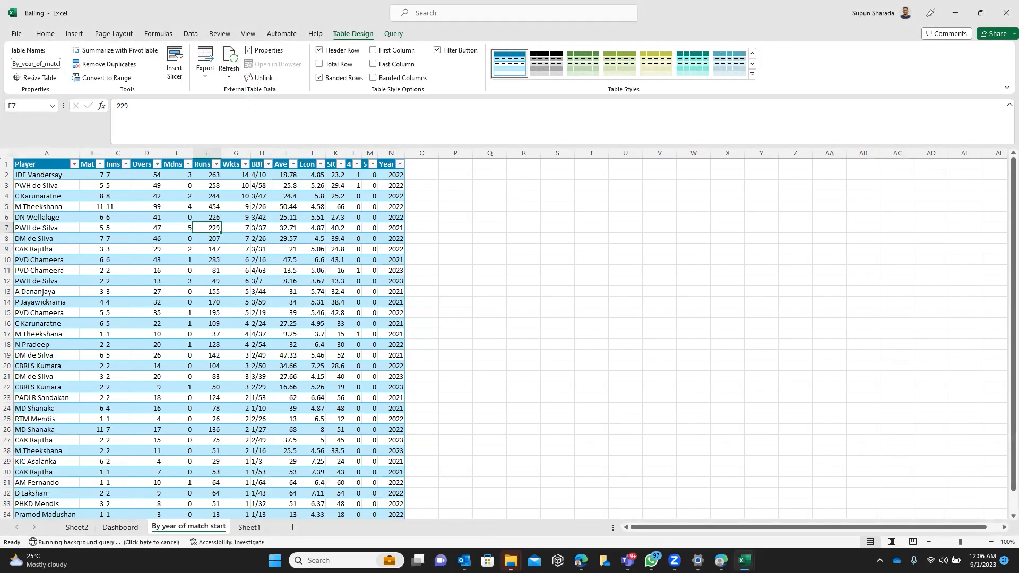
{"action": "left_click", "coordinate": [135, 529]}
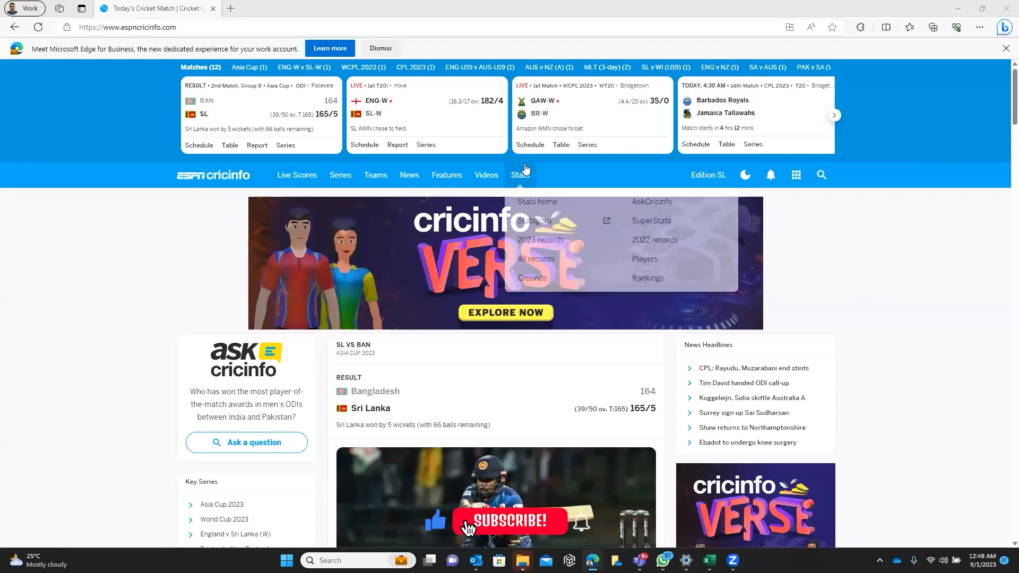
On the ESPNcricinfo site in the browser, open Statsguru and go to the ODI bowling records query
{"action": "mouse_move", "coordinate": [519, 175]}
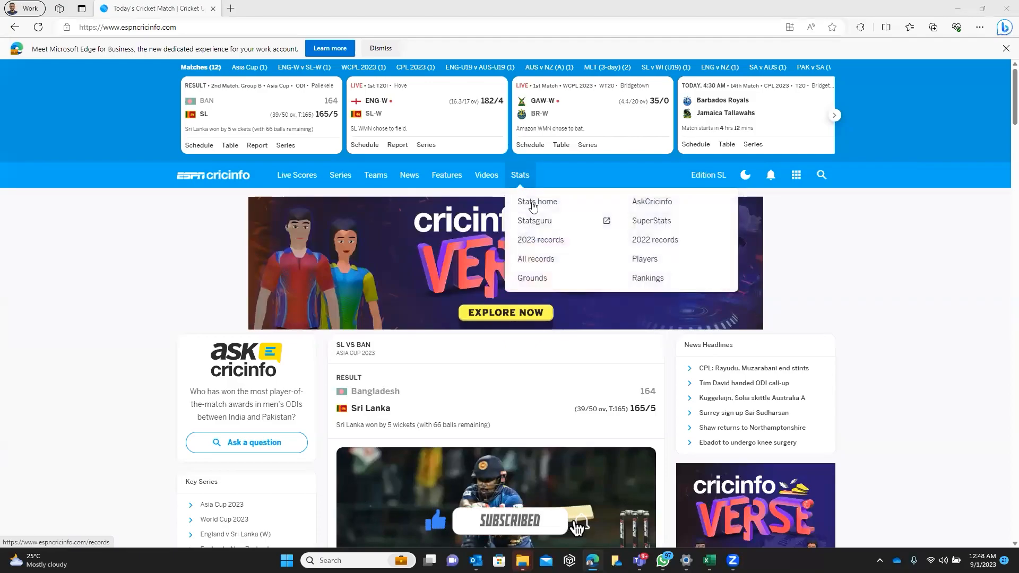
{"action": "left_click", "coordinate": [541, 225]}
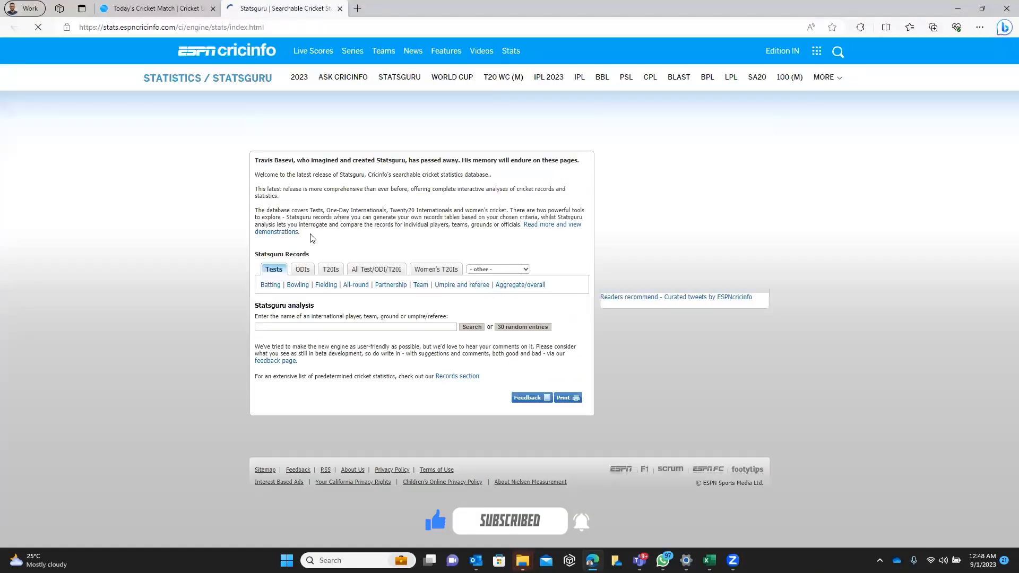
{"action": "left_click", "coordinate": [303, 270]}
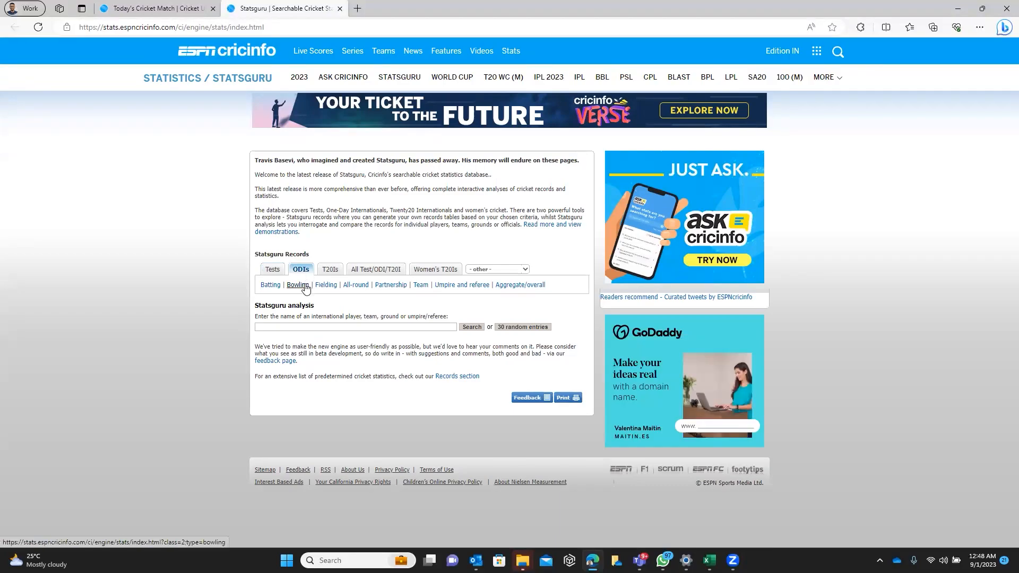
{"action": "left_click", "coordinate": [298, 285]}
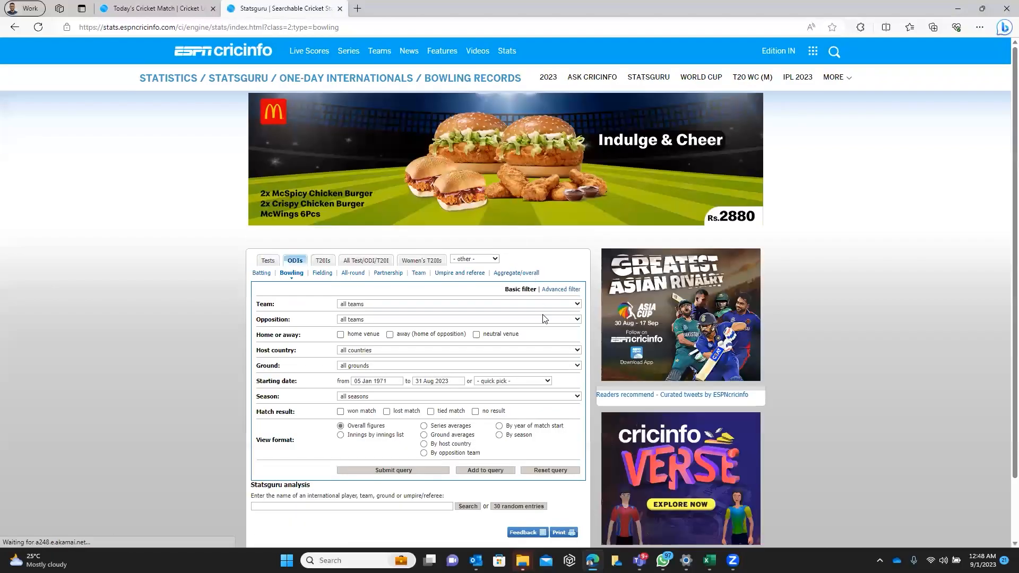
Query the bowling records for team Sri Lanka over the last 3 years, viewed by year of match start
{"action": "left_click", "coordinate": [541, 306]}
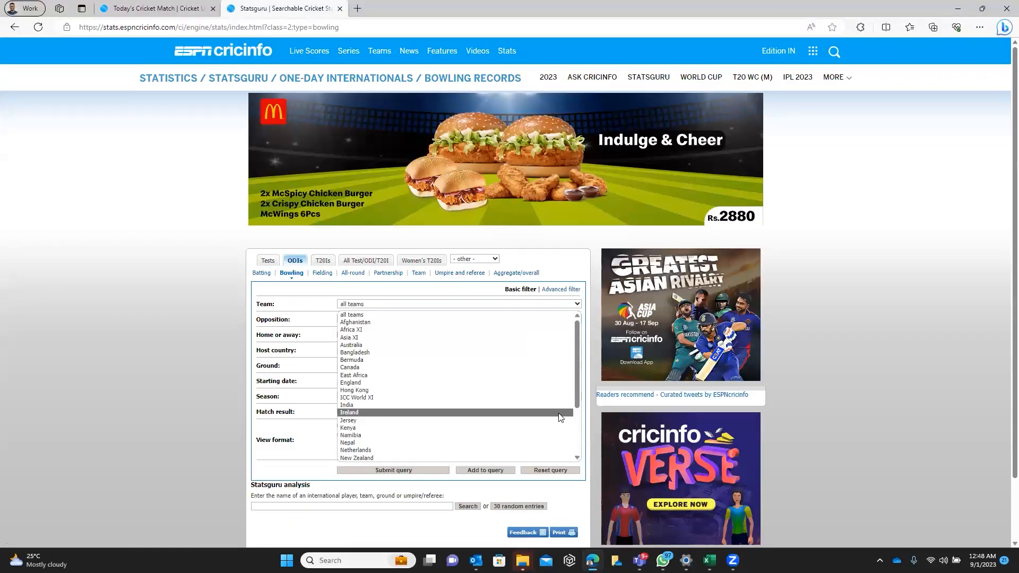
{"action": "scroll", "coordinate": [559, 418], "scroll_direction": "down", "scroll_amount": 2}
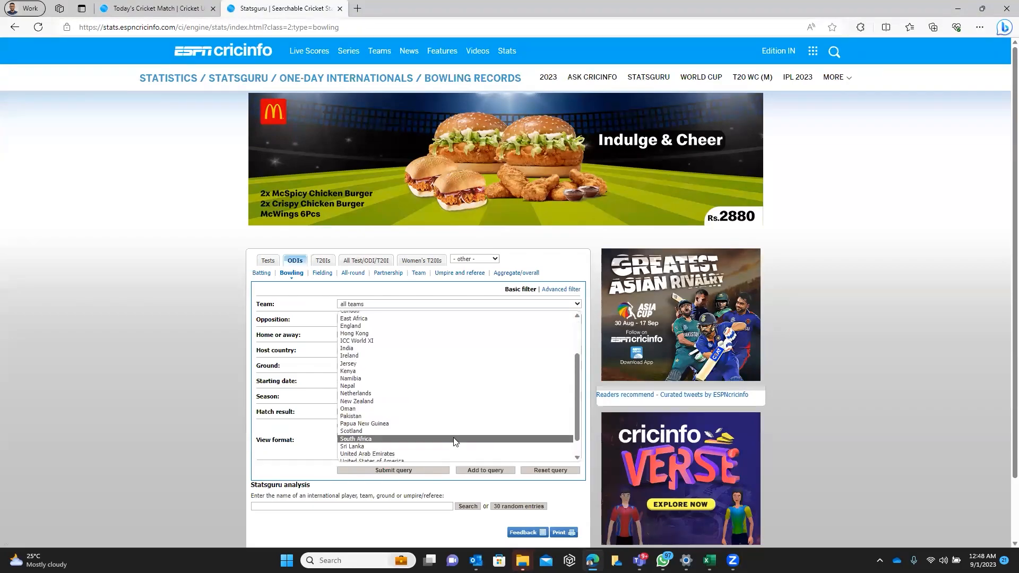
{"action": "left_click", "coordinate": [451, 448]}
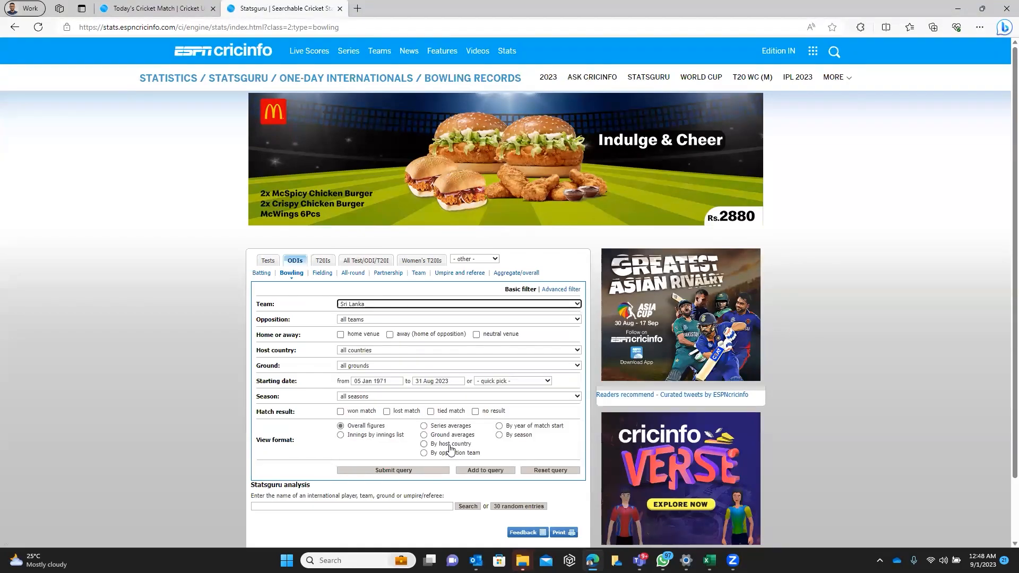
{"action": "left_click", "coordinate": [539, 384]}
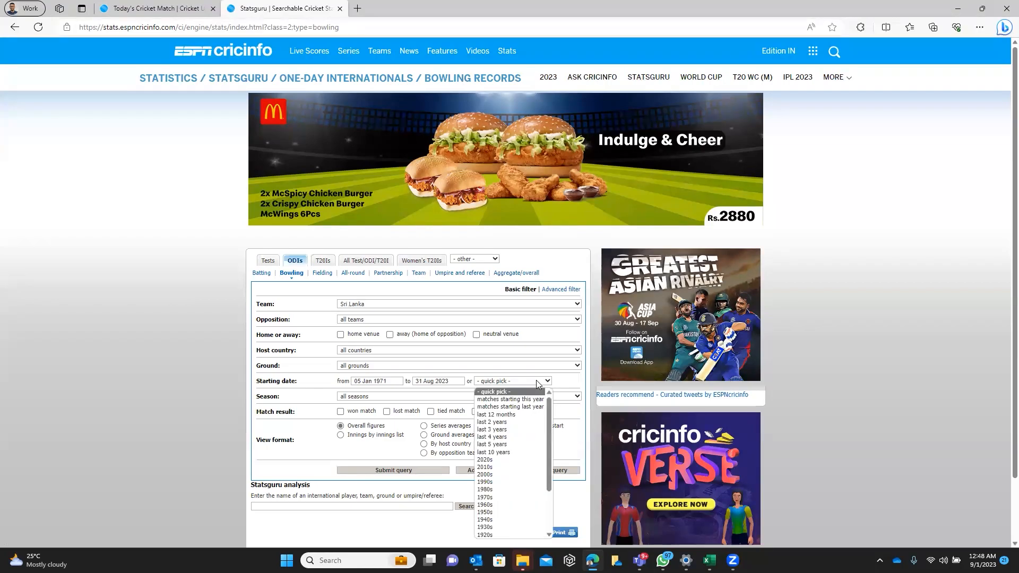
{"action": "left_click", "coordinate": [525, 430]}
{"action": "left_click", "coordinate": [503, 431]}
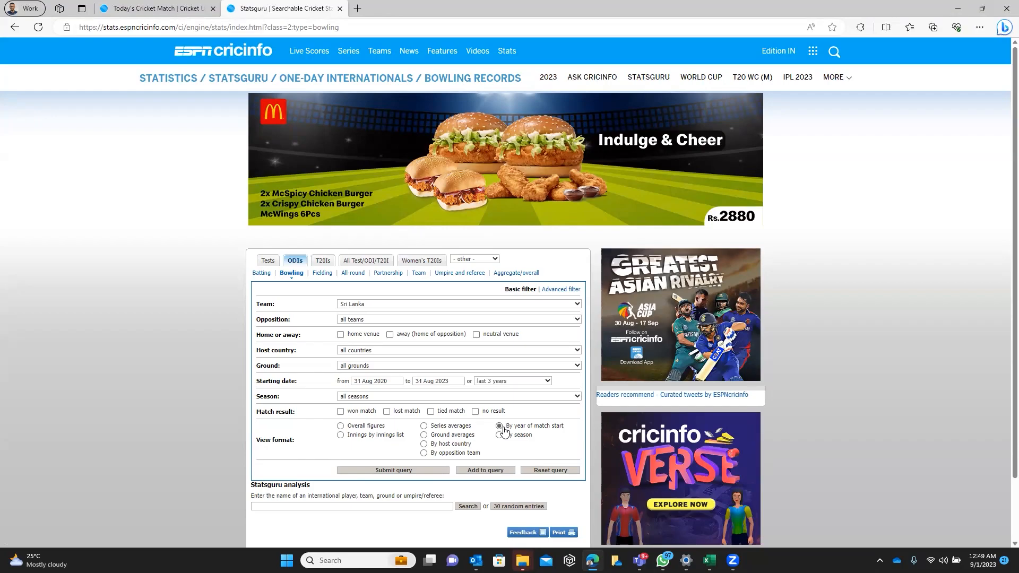
{"action": "left_click", "coordinate": [425, 470]}
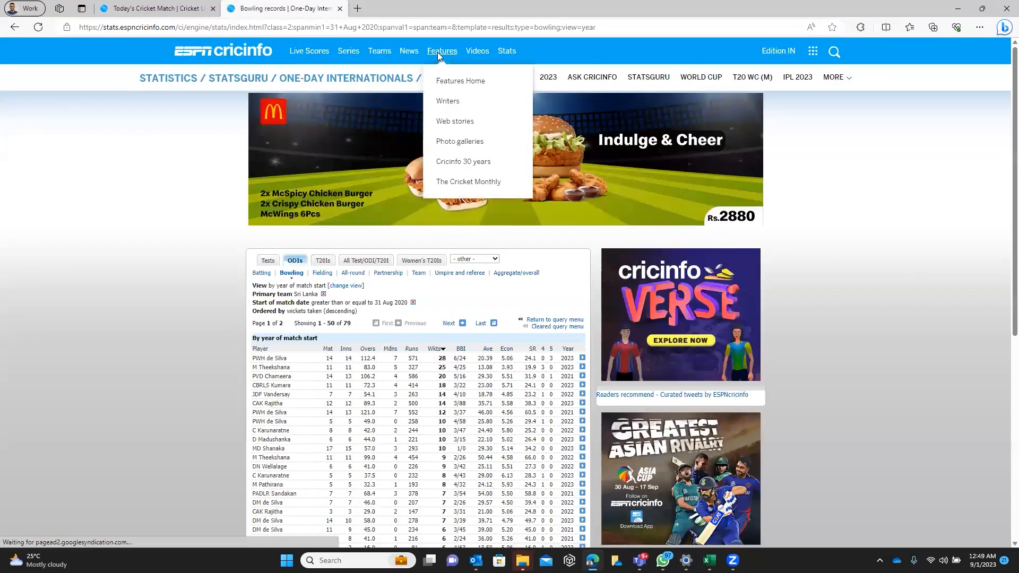
Copy the web address of the bowling records results page
{"action": "key", "text": "ctrl+l"}
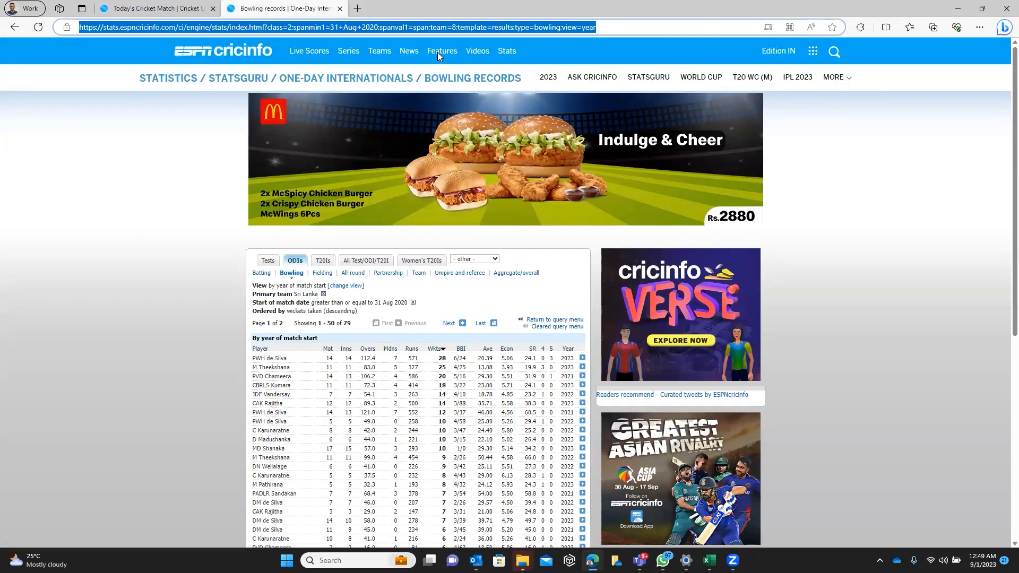
{"action": "key", "text": "shift+F10"}
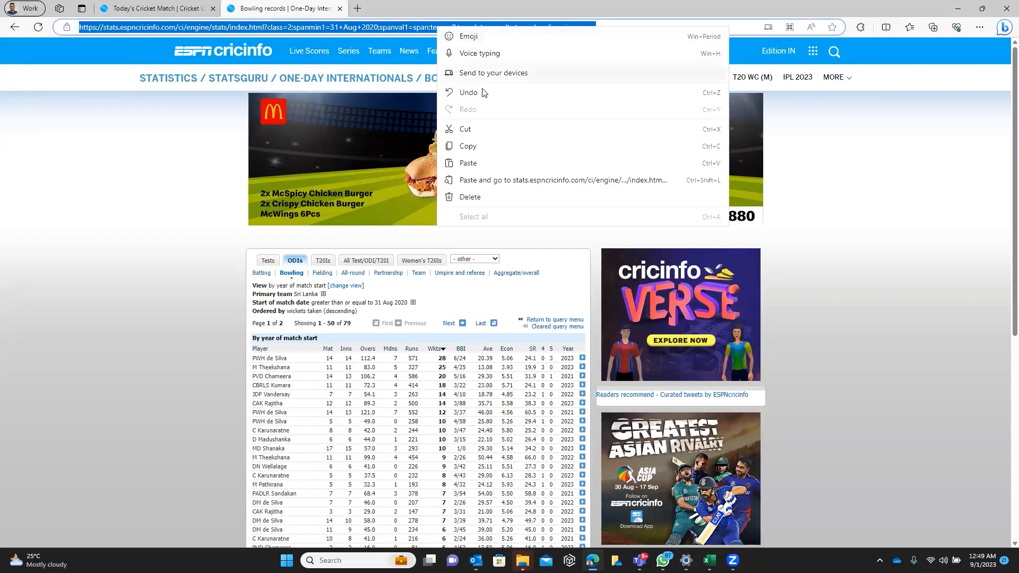
{"action": "left_click", "coordinate": [498, 147]}
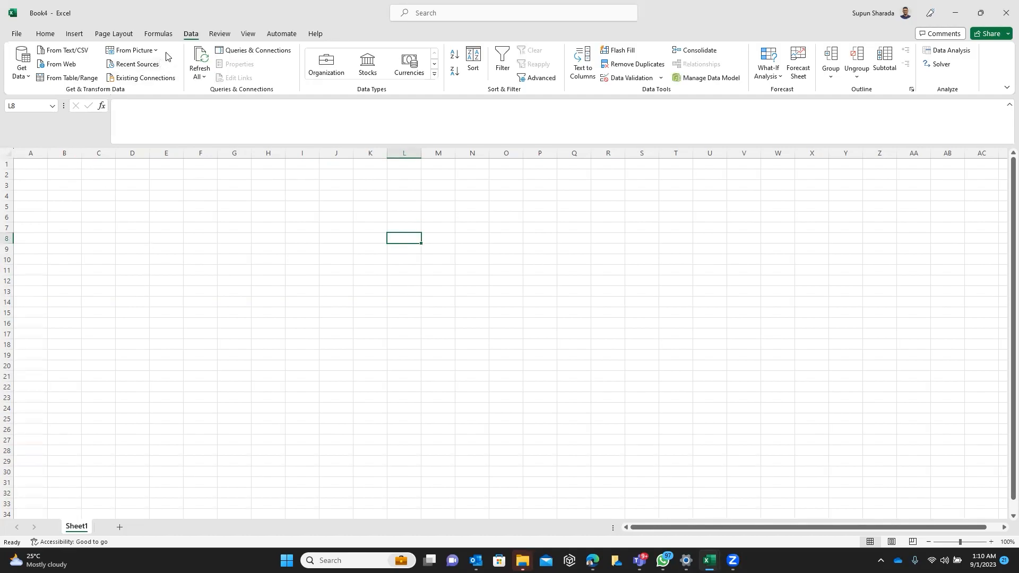
Start a web data import in the blank Excel workbook using the copied address of the Statsguru bowling results page
{"action": "left_click", "coordinate": [22, 74]}
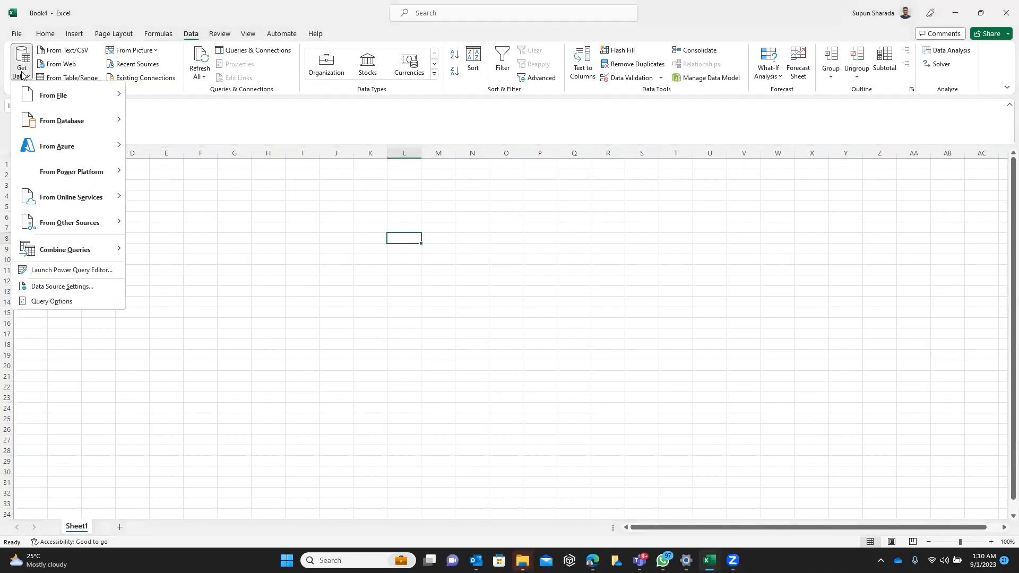
{"action": "mouse_move", "coordinate": [88, 94]}
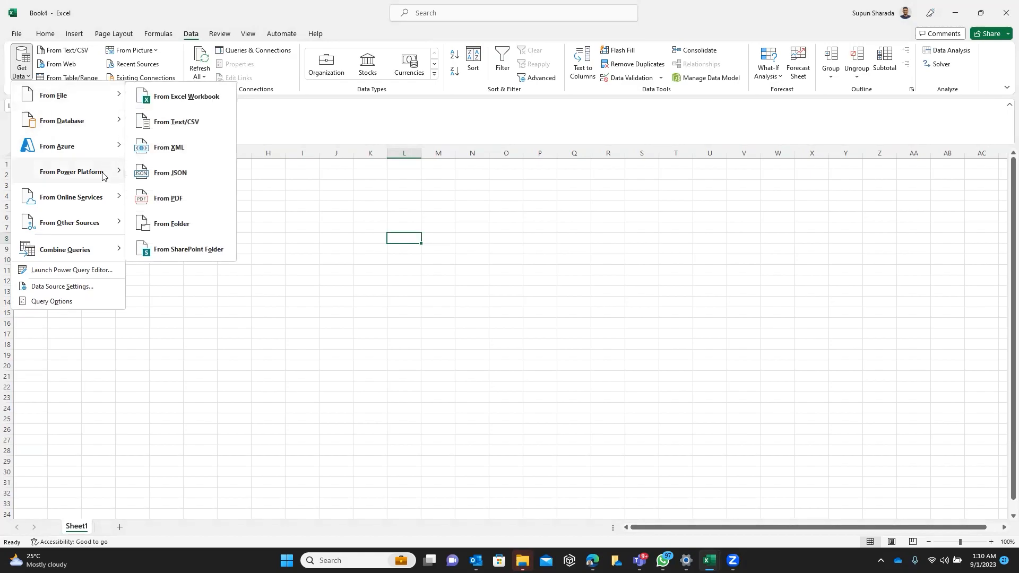
{"action": "mouse_move", "coordinate": [109, 226]}
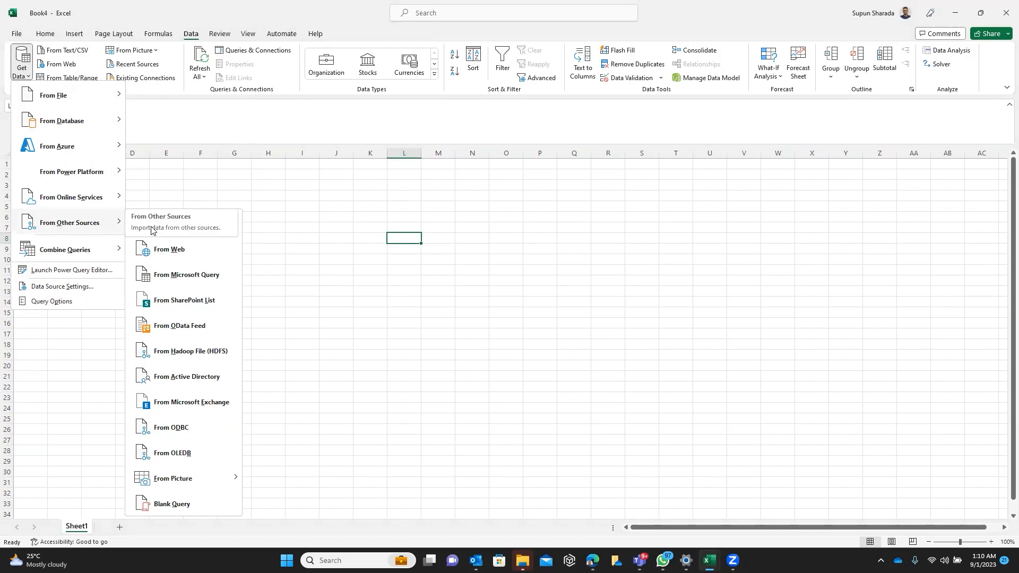
{"action": "left_click", "coordinate": [177, 253]}
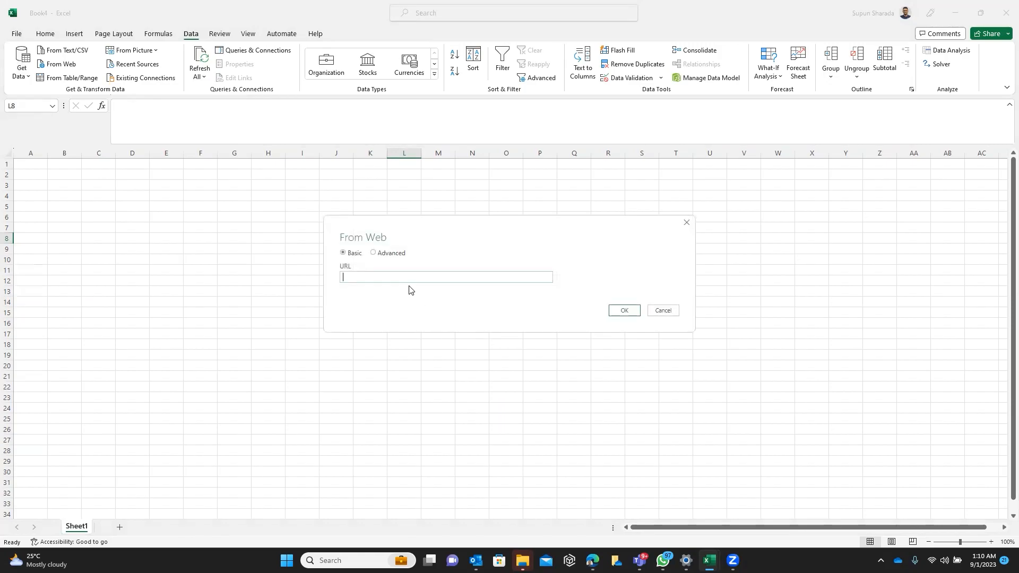
{"action": "key", "text": "ctrl+v"}
{"action": "left_click", "coordinate": [622, 313]}
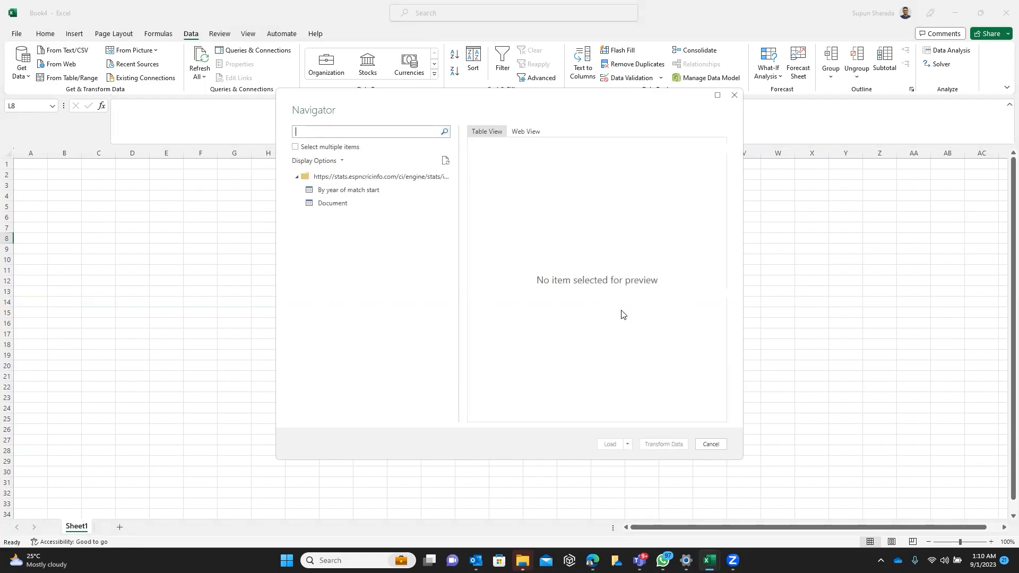
Preview the web page's tables and open the By year of match start table for transformation in Power Query Editor
{"action": "left_click", "coordinate": [384, 193]}
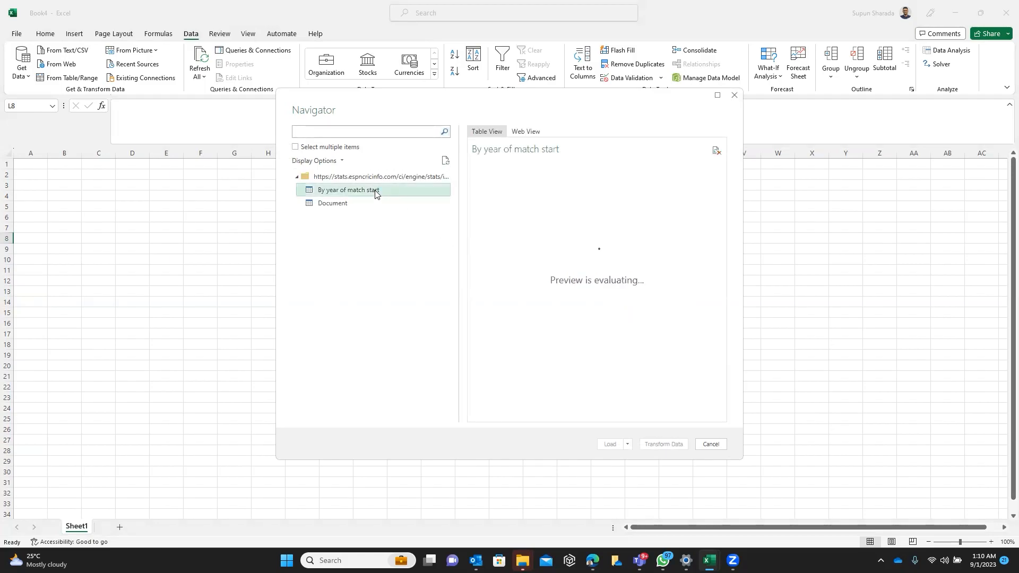
{"action": "left_click", "coordinate": [375, 204]}
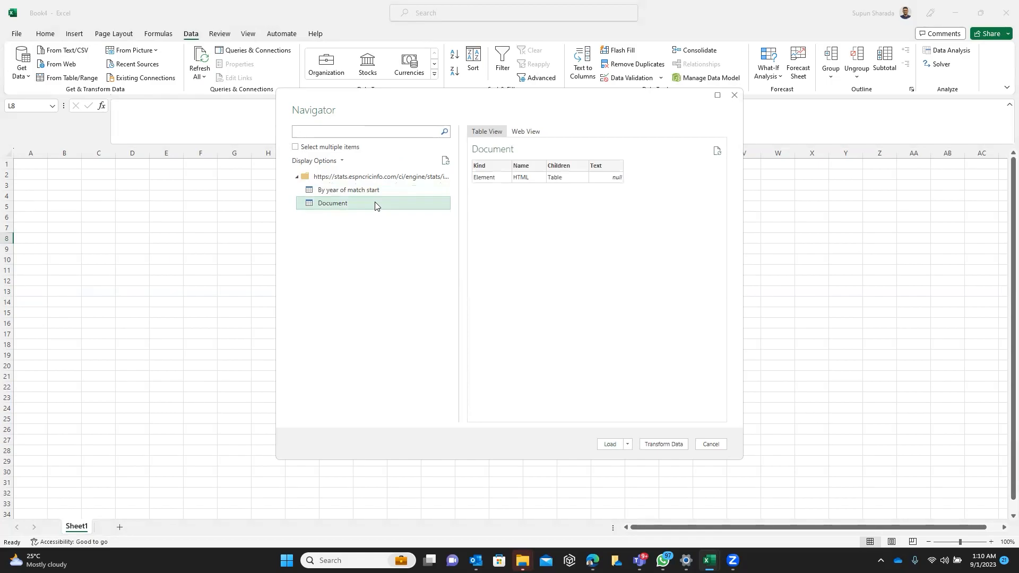
{"action": "left_click", "coordinate": [375, 192]}
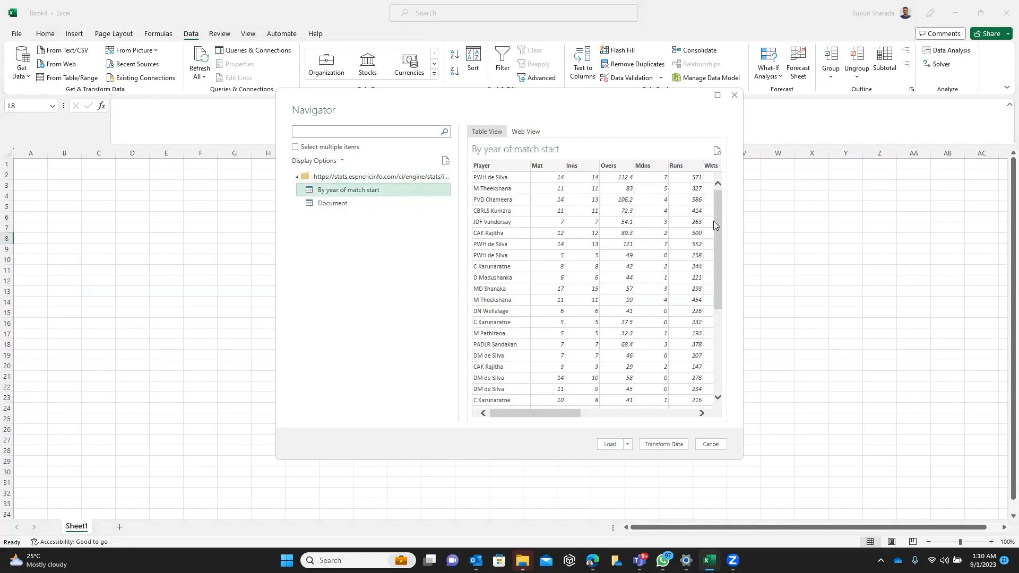
{"action": "left_click_drag", "start_coordinate": [718, 223], "coordinate": [717, 333]}
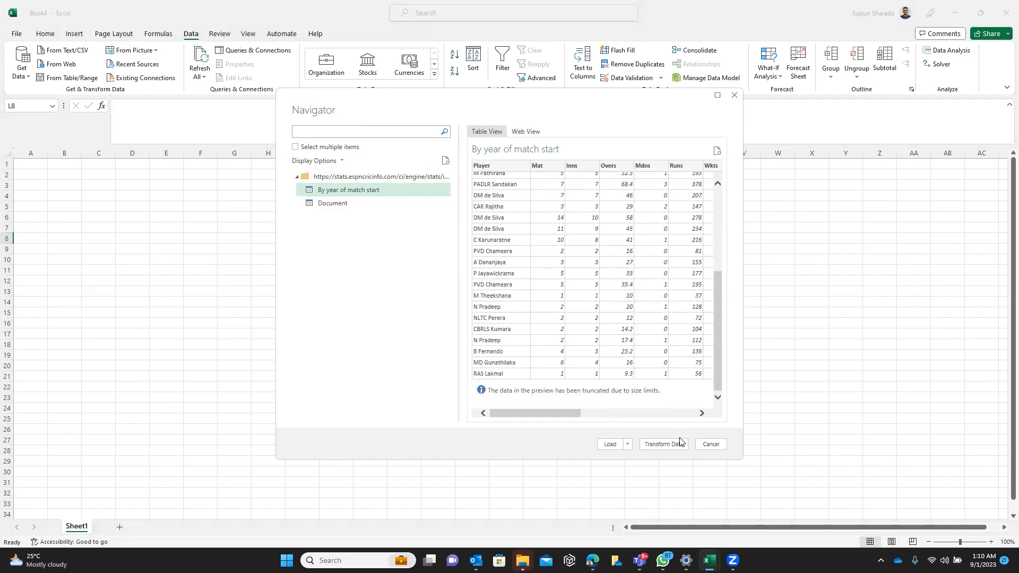
{"action": "left_click", "coordinate": [679, 451]}
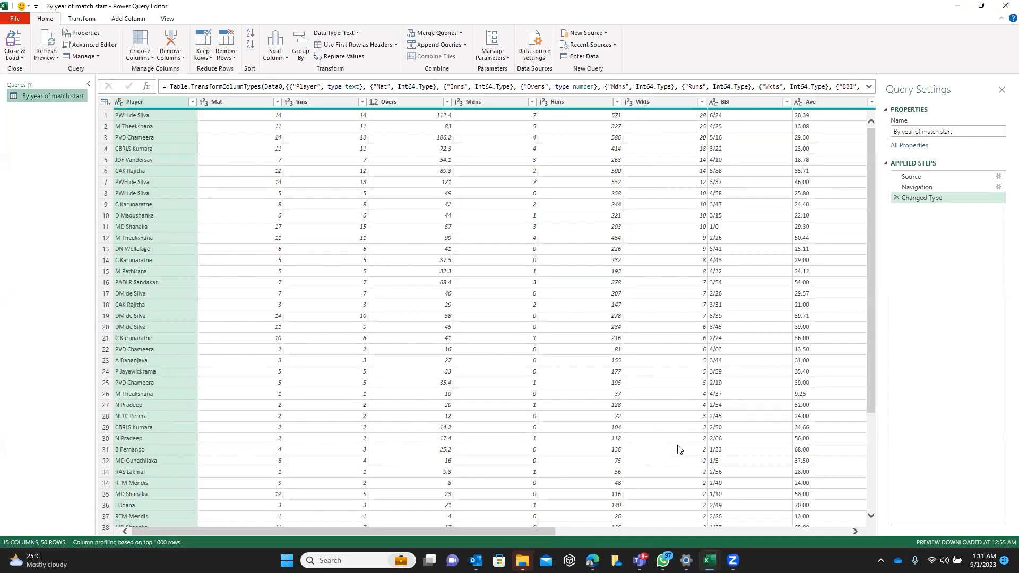
Filter the Ave column to exclude the rows whose value is "-"
{"action": "left_click", "coordinate": [678, 449]}
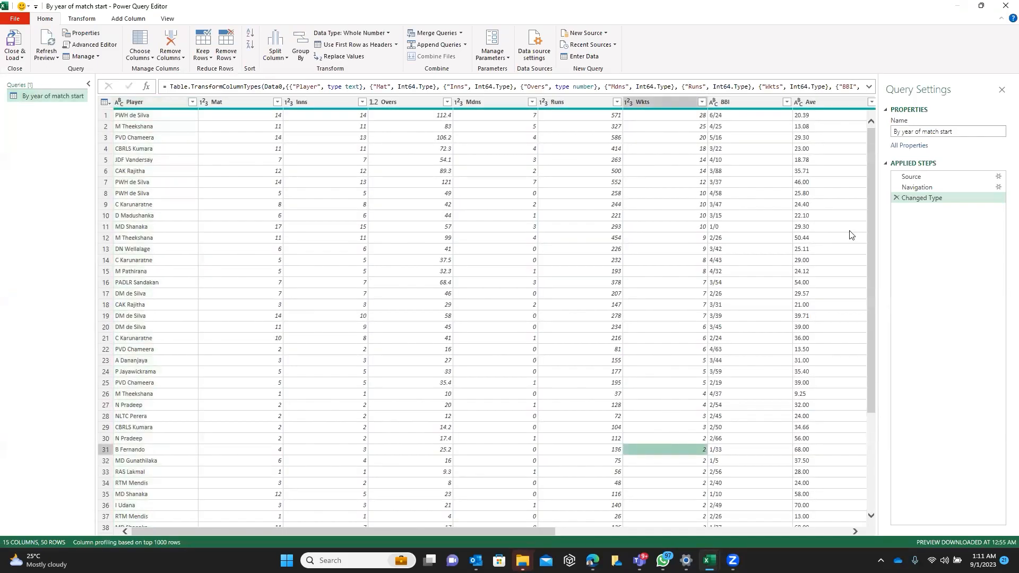
{"action": "left_click_drag", "start_coordinate": [868, 230], "coordinate": [870, 353]}
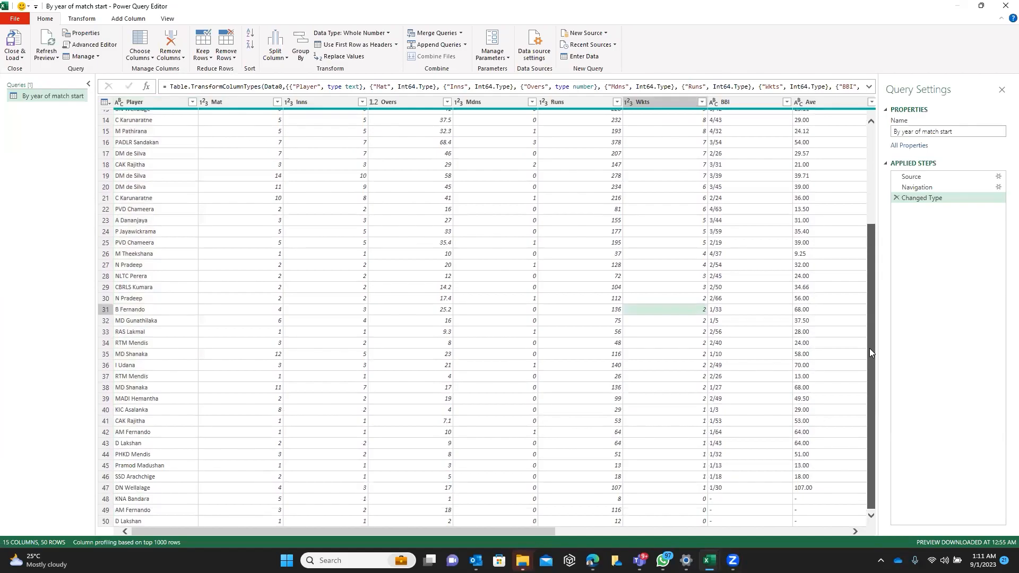
{"action": "left_click_drag", "start_coordinate": [870, 349], "coordinate": [870, 349]}
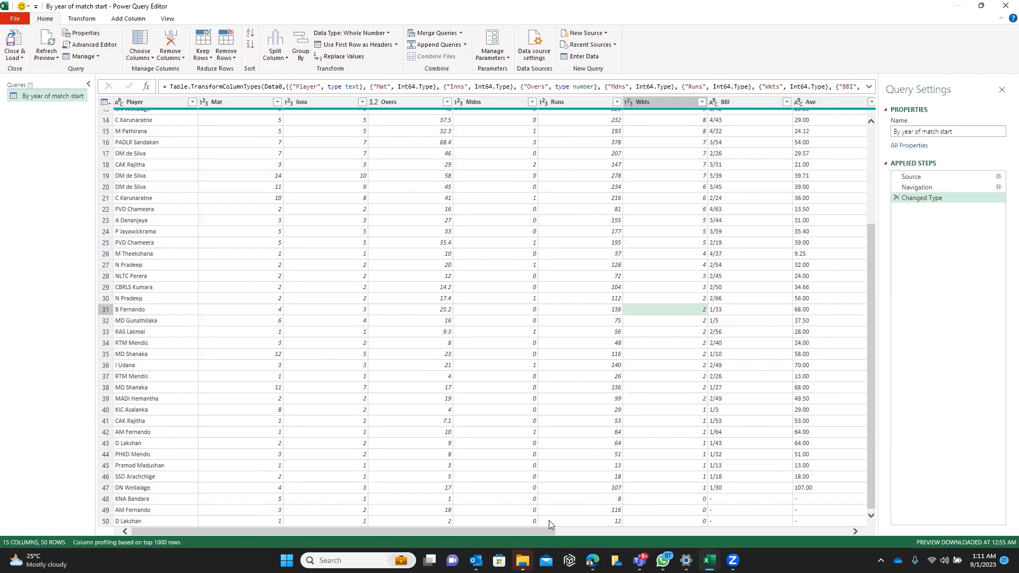
{"action": "left_click_drag", "start_coordinate": [525, 532], "coordinate": [702, 541]}
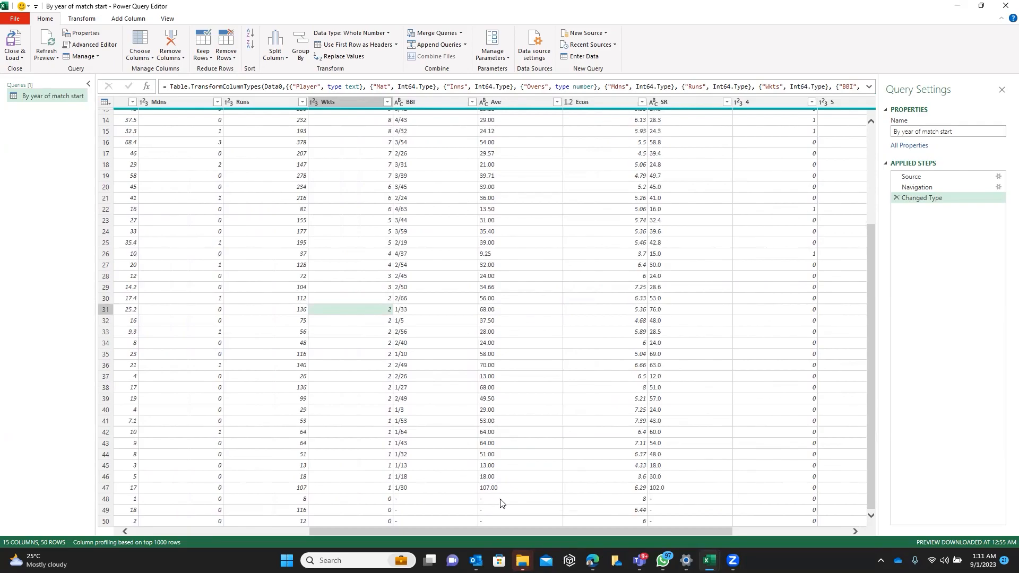
{"action": "left_click_drag", "start_coordinate": [581, 535], "coordinate": [610, 529]}
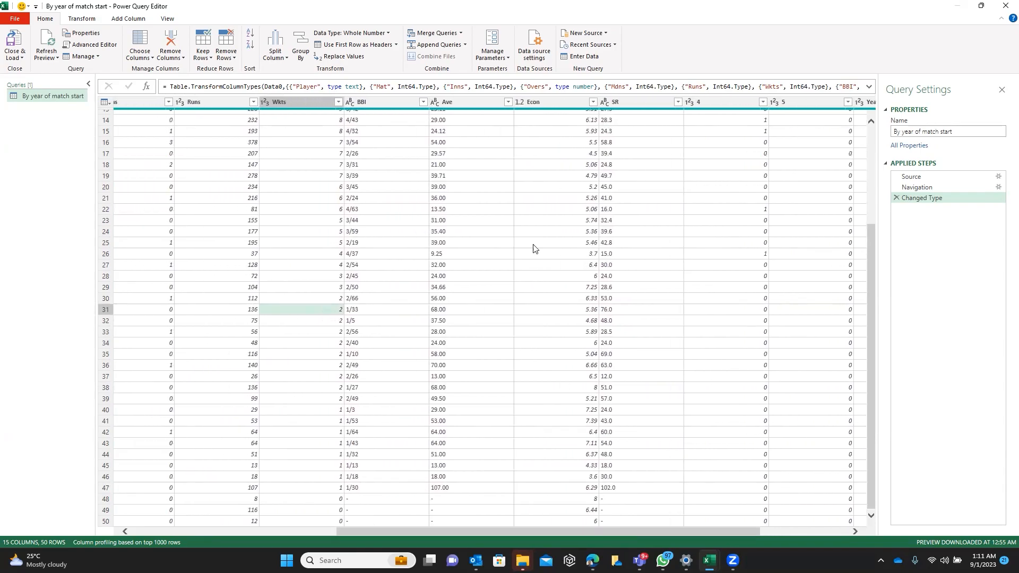
{"action": "left_click", "coordinate": [508, 102]}
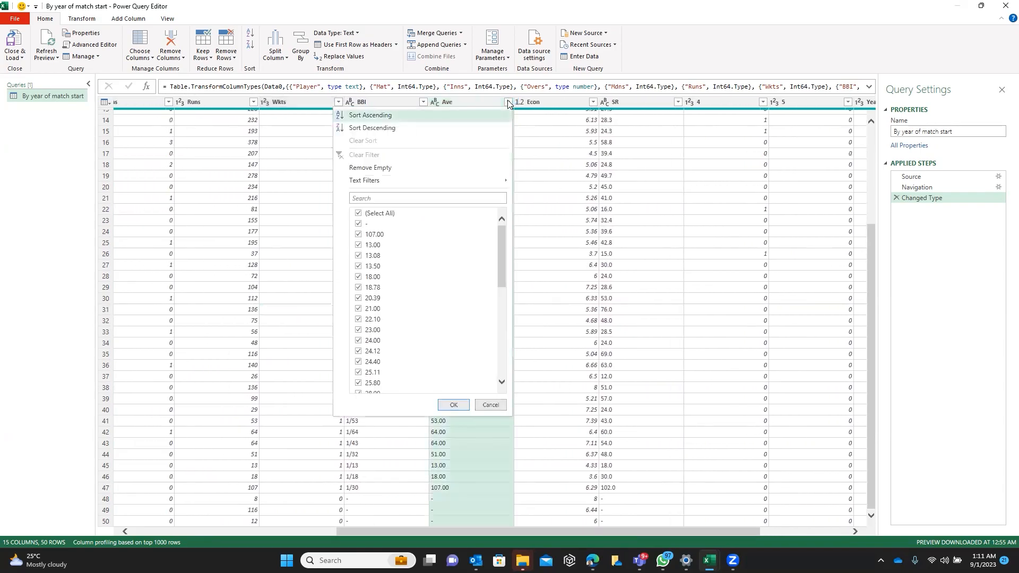
{"action": "mouse_move", "coordinate": [503, 229]}
{"action": "left_mouse_down"}
{"action": "mouse_move", "coordinate": [502, 340]}
{"action": "mouse_move", "coordinate": [496, 218]}
{"action": "left_mouse_up"}
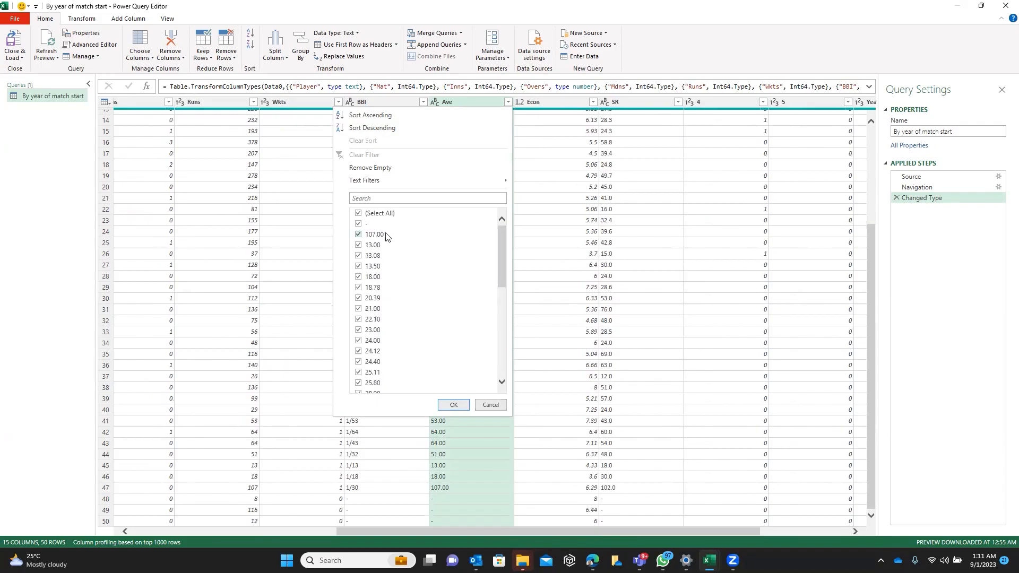
{"action": "left_click", "coordinate": [358, 214]}
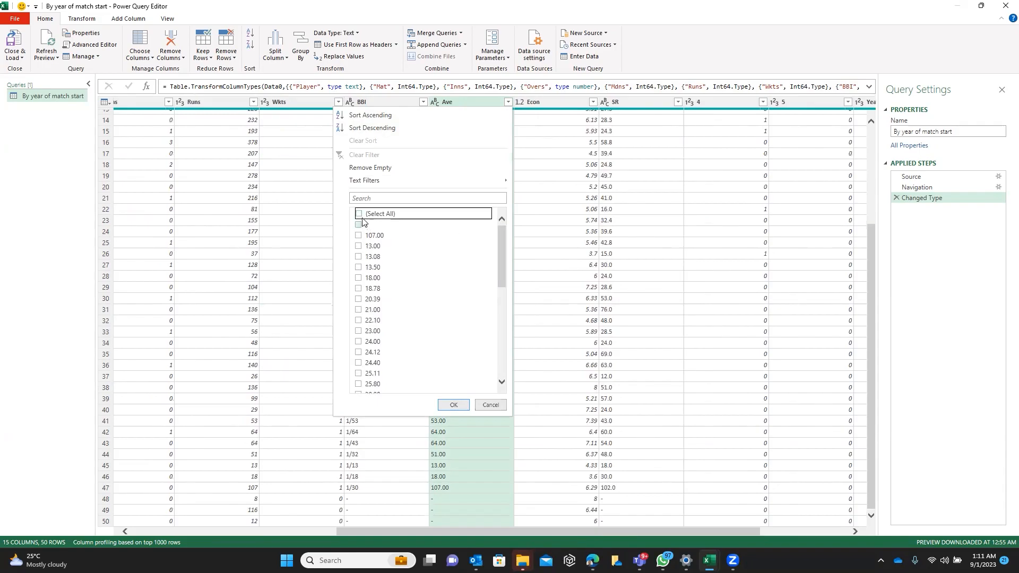
{"action": "left_click", "coordinate": [359, 214]}
{"action": "left_click", "coordinate": [359, 224]}
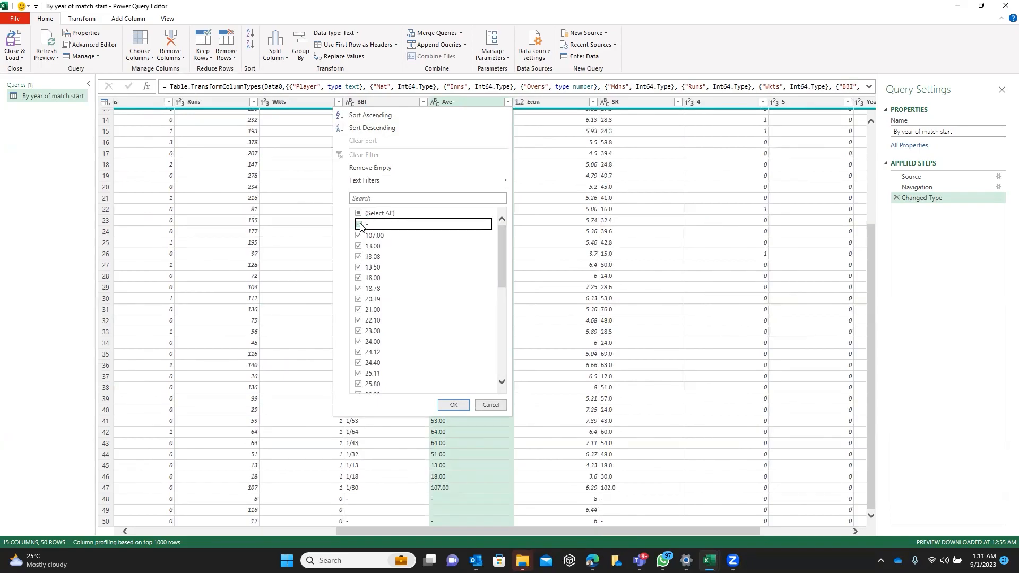
{"action": "left_click", "coordinate": [465, 406]}
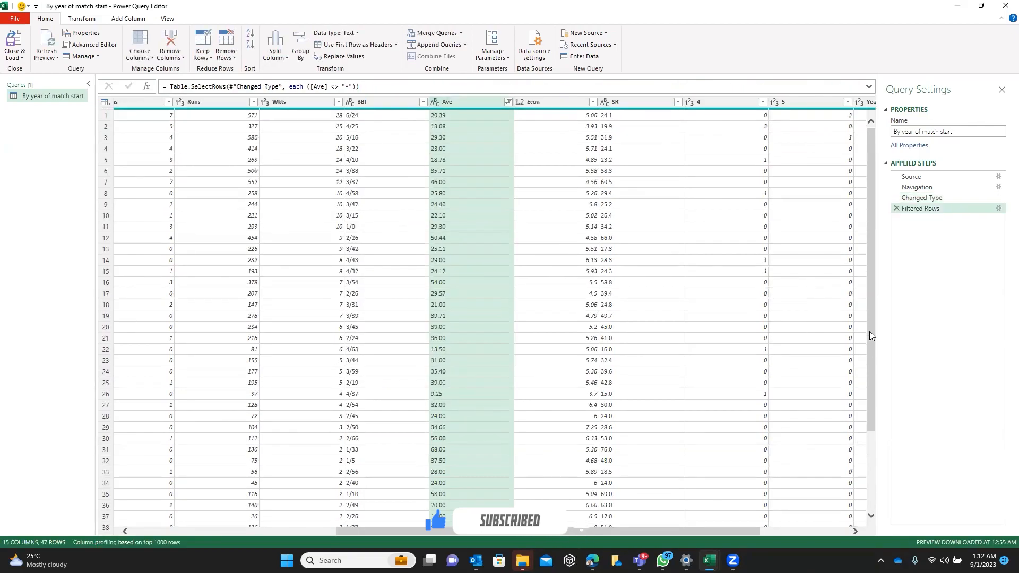
Check the filtered rows and change the Ave column's data type to Decimal Number
{"action": "left_click_drag", "start_coordinate": [870, 355], "coordinate": [865, 450]}
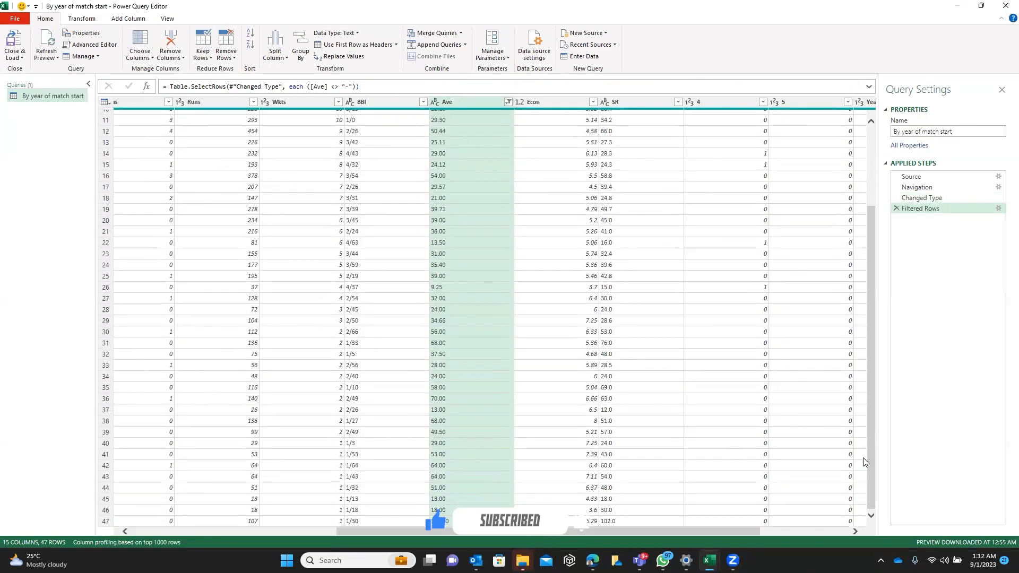
{"action": "left_click_drag", "start_coordinate": [703, 532], "coordinate": [459, 529]}
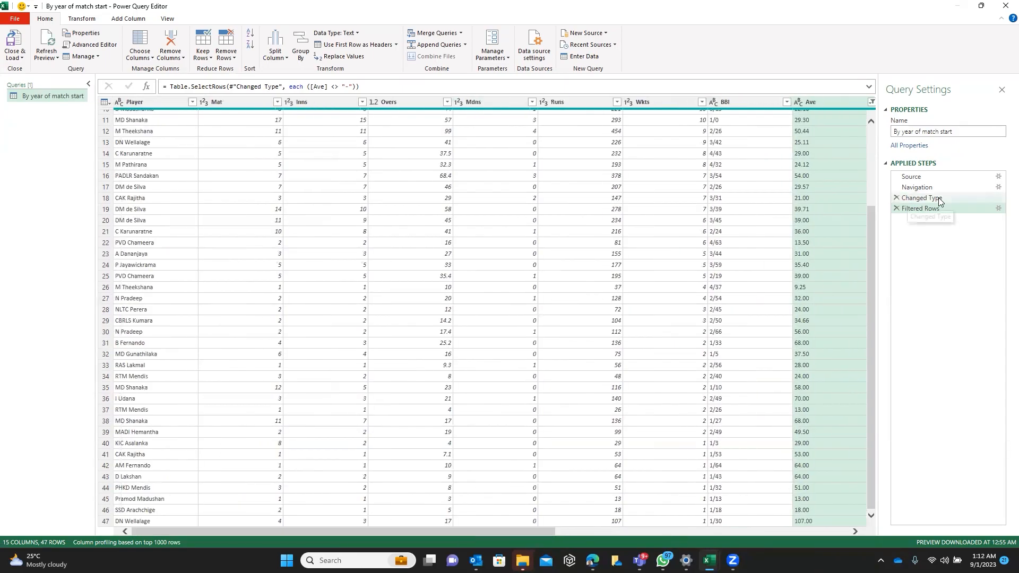
{"action": "left_click", "coordinate": [873, 134]}
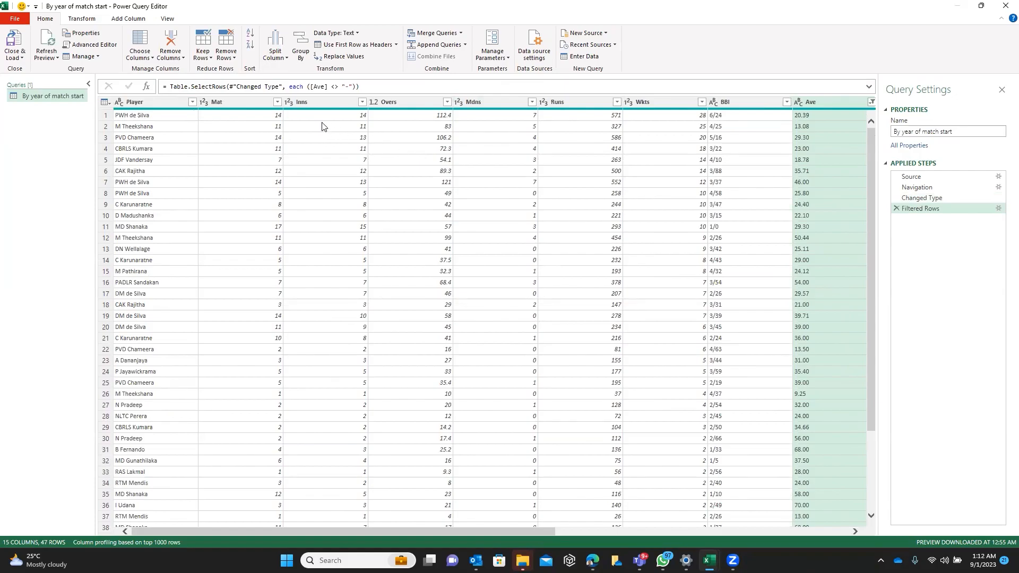
{"action": "left_click", "coordinate": [291, 106]}
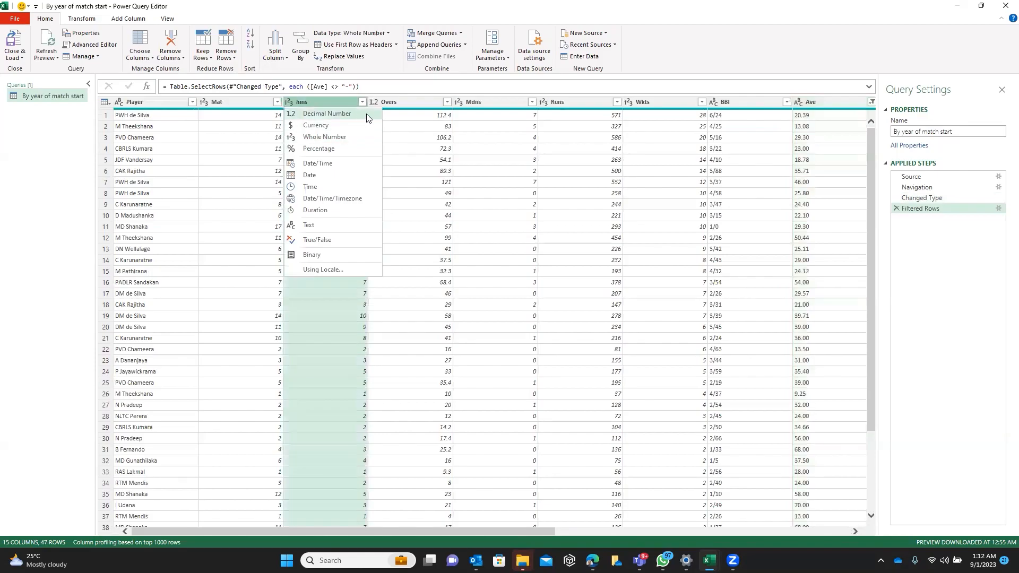
{"action": "left_click", "coordinate": [579, 102]}
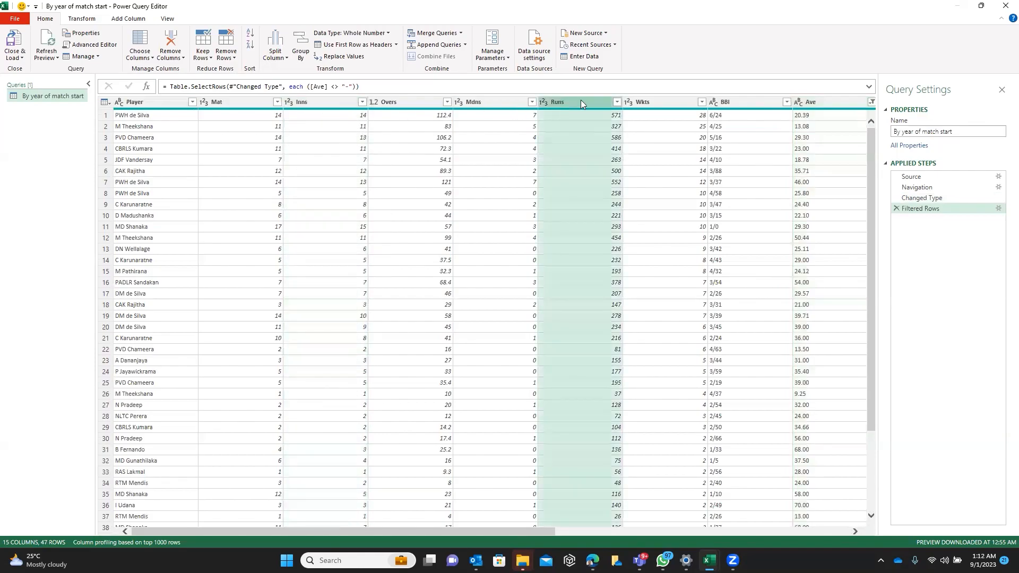
{"action": "left_click", "coordinate": [796, 105]}
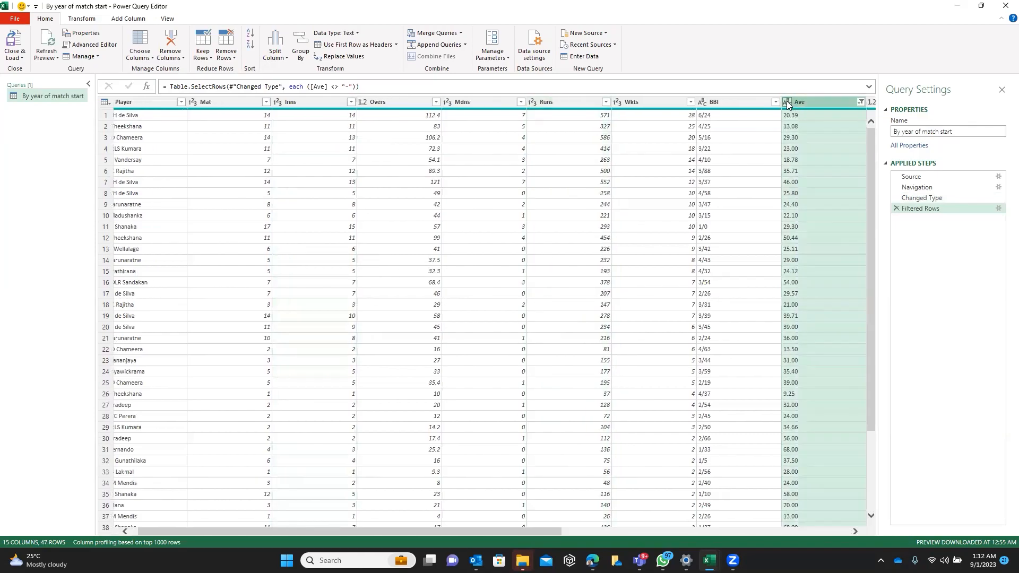
{"action": "left_click", "coordinate": [787, 102]}
{"action": "left_click", "coordinate": [804, 114]}
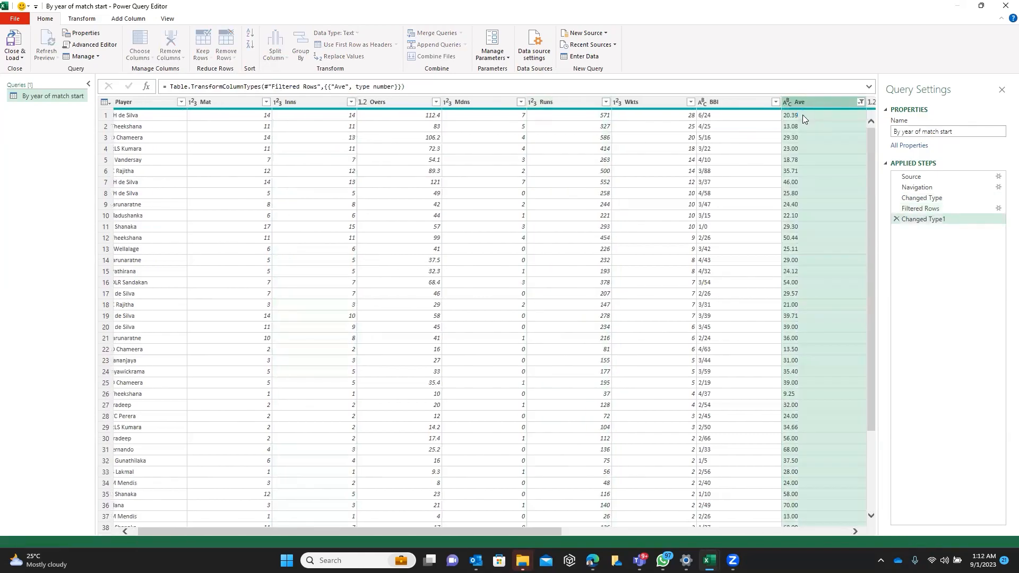
Change the SR column's data type to Decimal Number
{"action": "left_click_drag", "start_coordinate": [537, 534], "coordinate": [709, 533]}
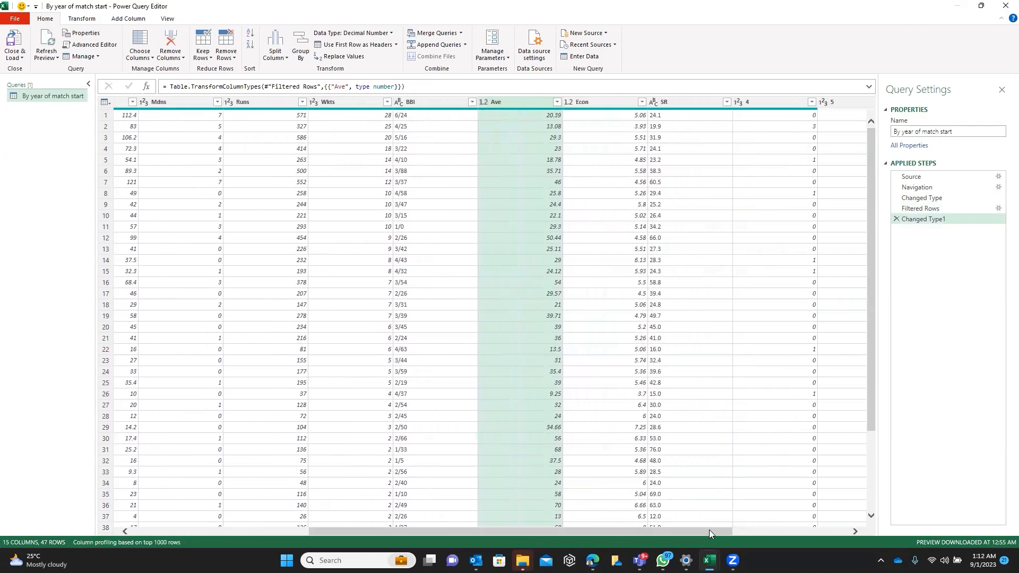
{"action": "left_click", "coordinate": [655, 102]}
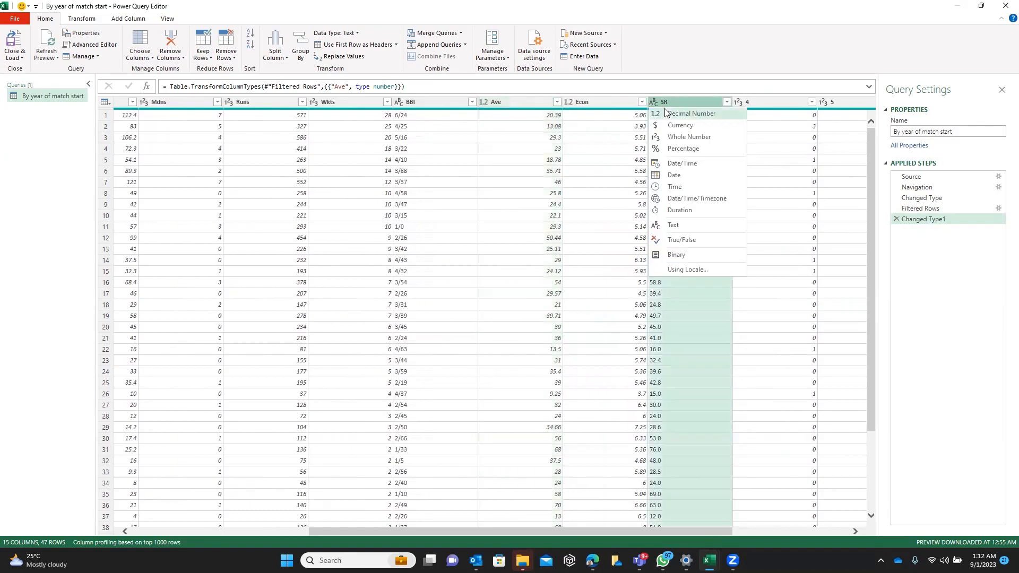
{"action": "left_click", "coordinate": [664, 113]}
Remove the empty unnamed column after Year and look over the remaining rows and columns
{"action": "left_click_drag", "start_coordinate": [579, 531], "coordinate": [724, 537]}
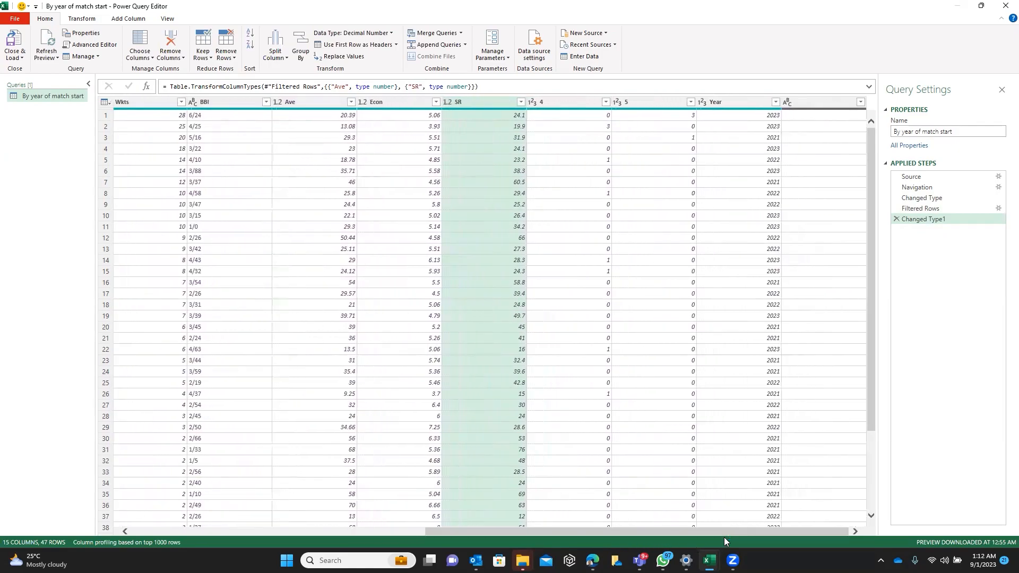
{"action": "left_click", "coordinate": [814, 106]}
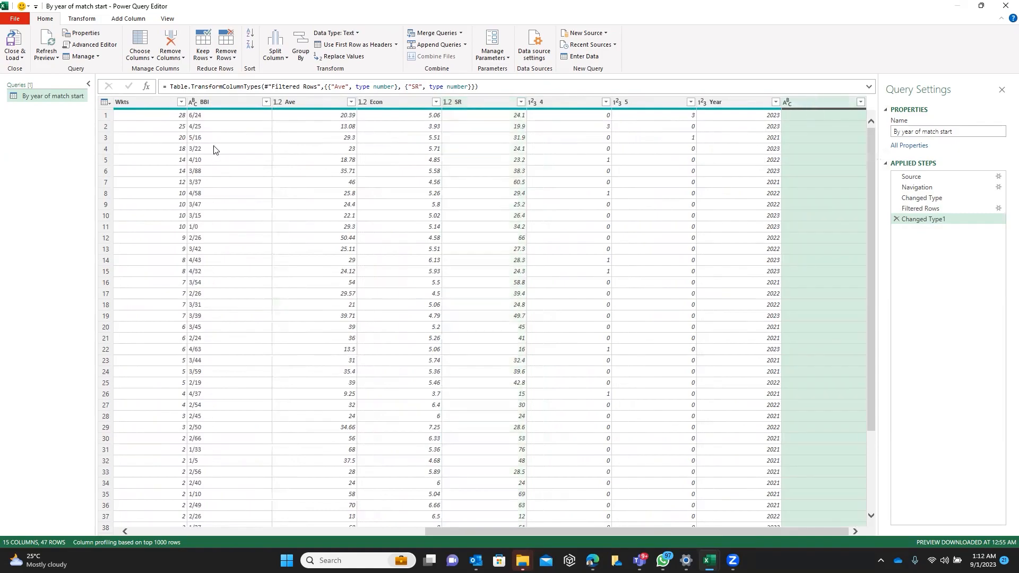
{"action": "left_click", "coordinate": [178, 60]}
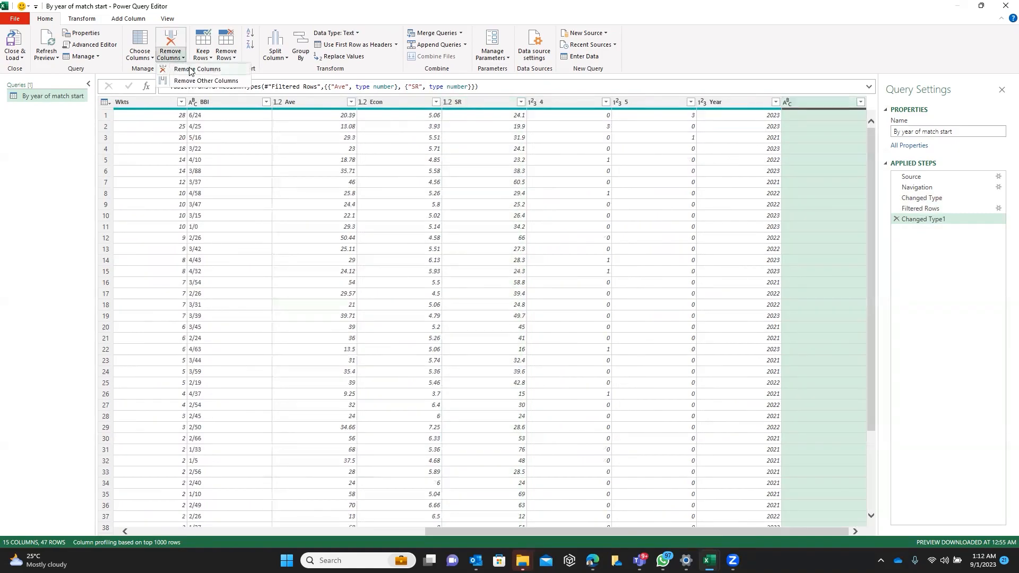
{"action": "left_click", "coordinate": [190, 70]}
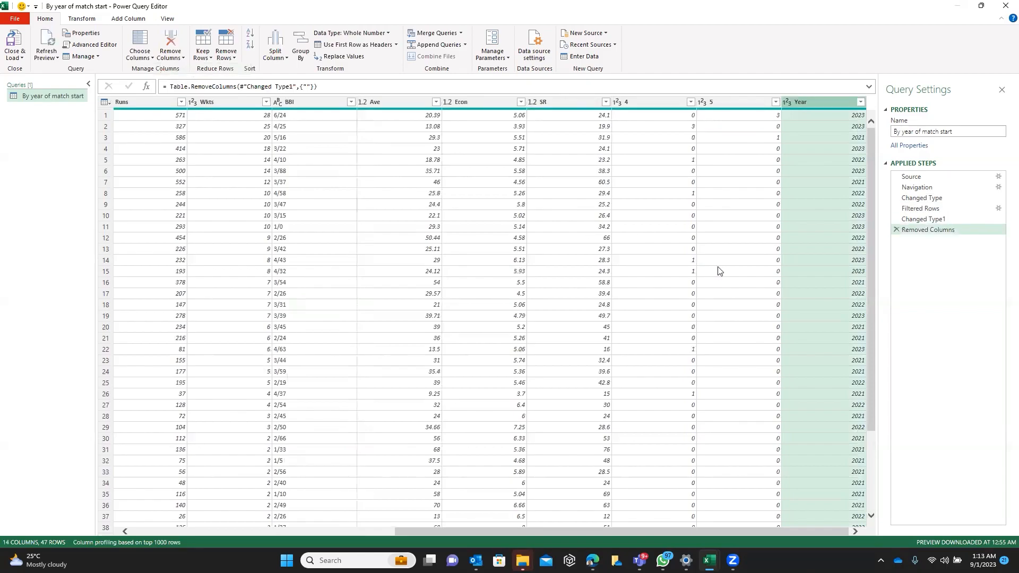
{"action": "left_click_drag", "start_coordinate": [875, 357], "coordinate": [873, 482]}
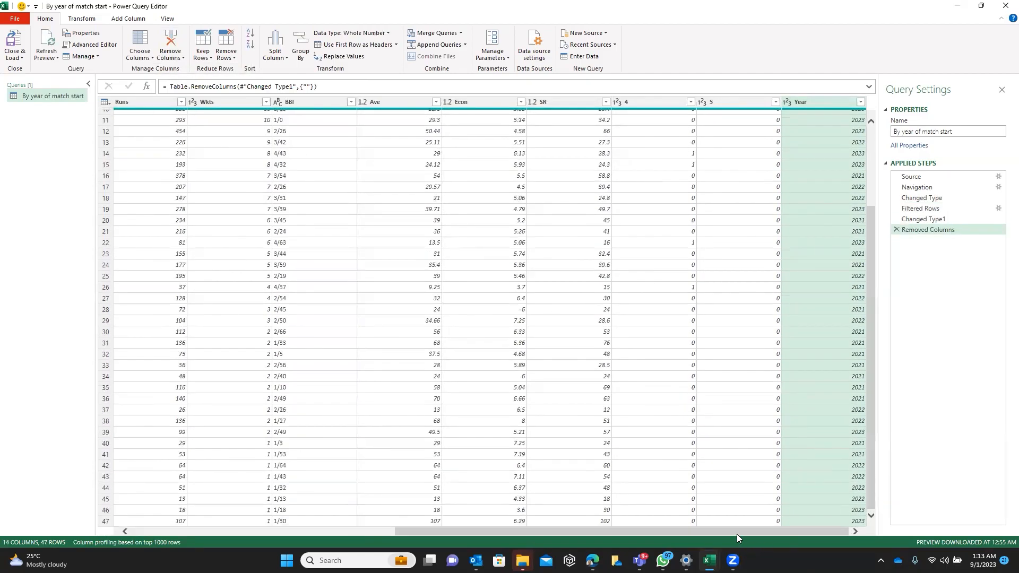
{"action": "left_click_drag", "start_coordinate": [734, 533], "coordinate": [456, 546]}
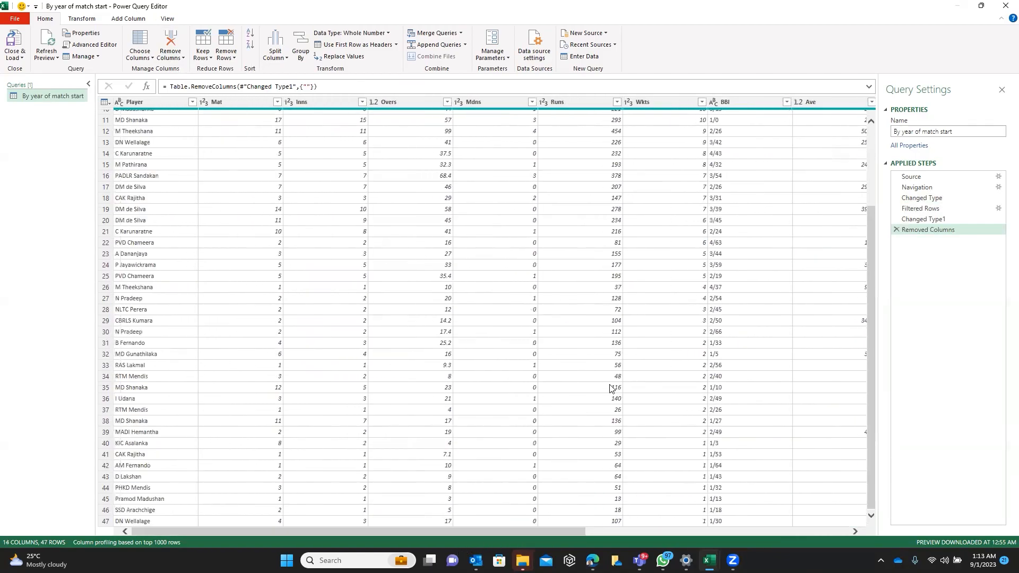
Close and load the cleaned query into the workbook and look over the loaded table
{"action": "left_click", "coordinate": [872, 157]}
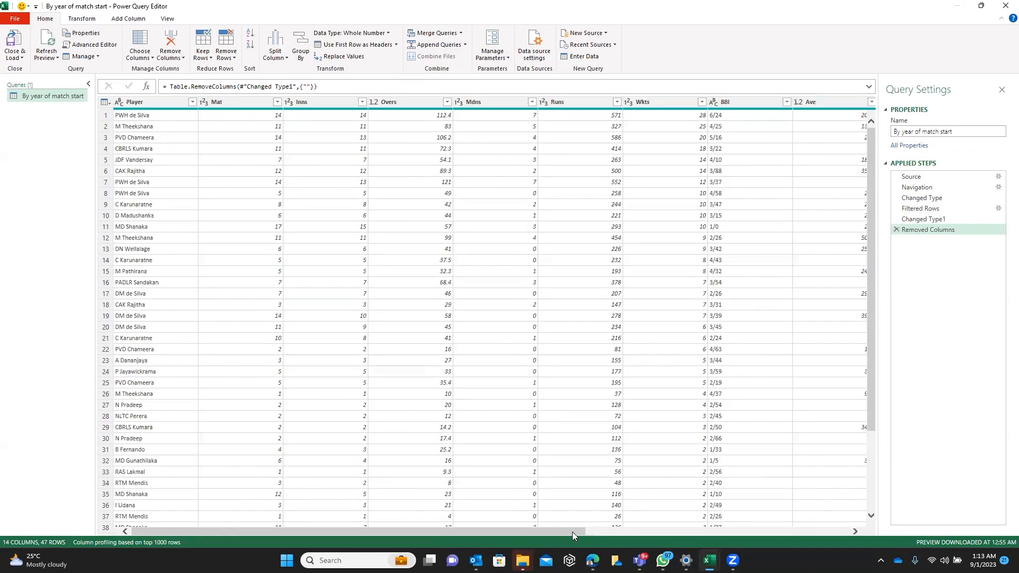
{"action": "left_click_drag", "start_coordinate": [572, 532], "coordinate": [523, 520]}
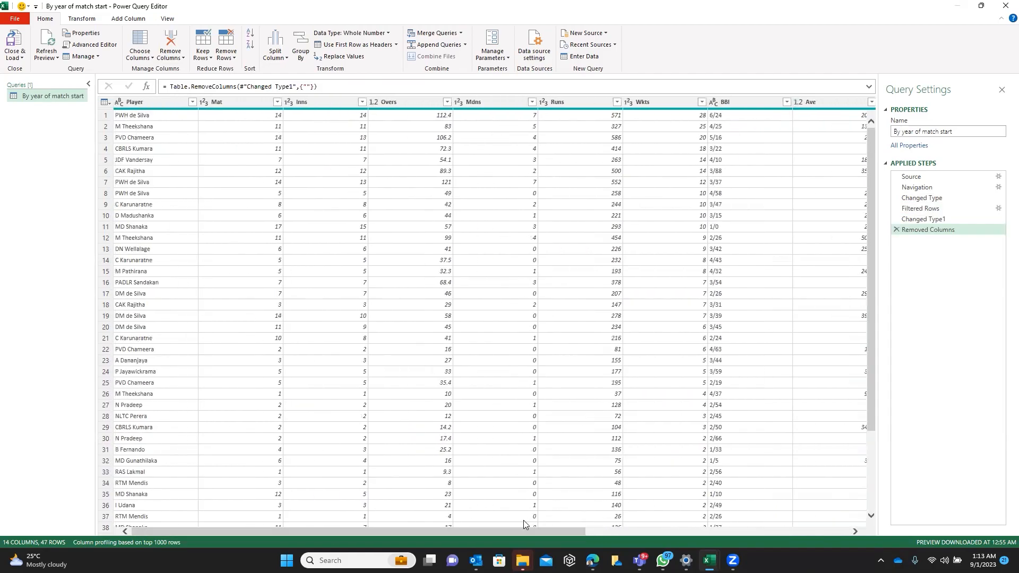
{"action": "left_click", "coordinate": [22, 58]}
{"action": "left_click", "coordinate": [40, 70]}
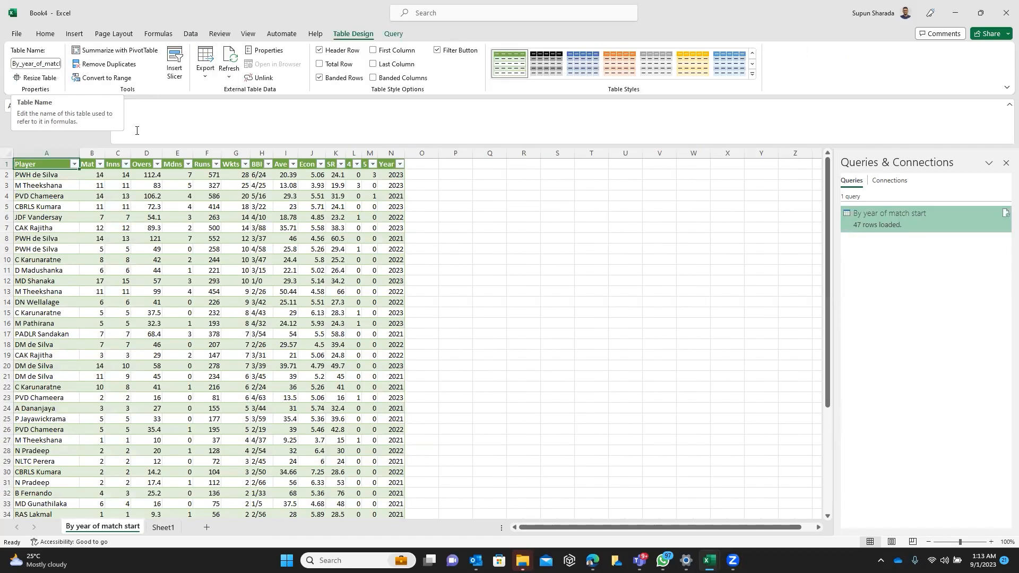
{"action": "left_click", "coordinate": [327, 196]}
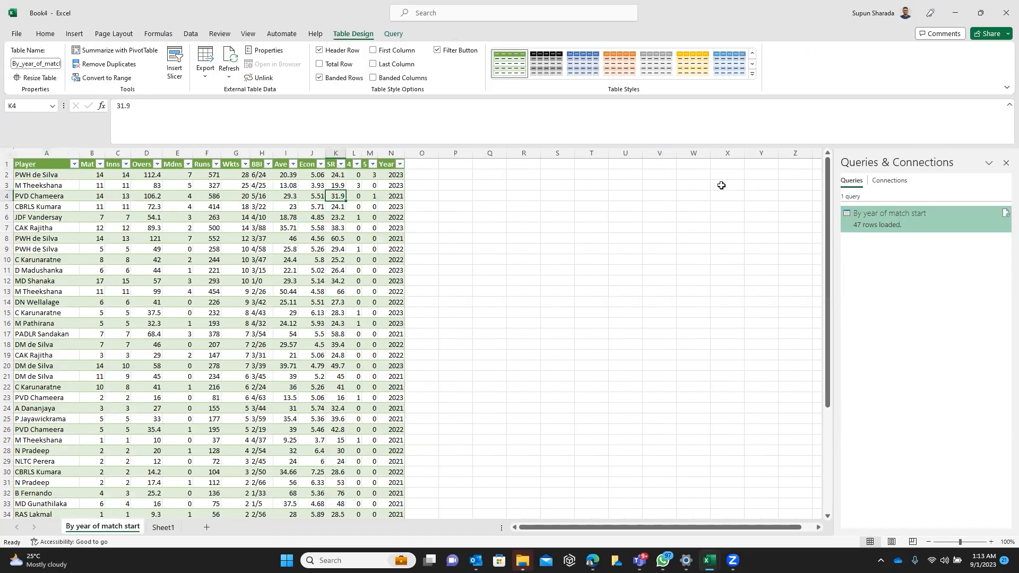
{"action": "left_click_drag", "start_coordinate": [827, 342], "coordinate": [825, 347]}
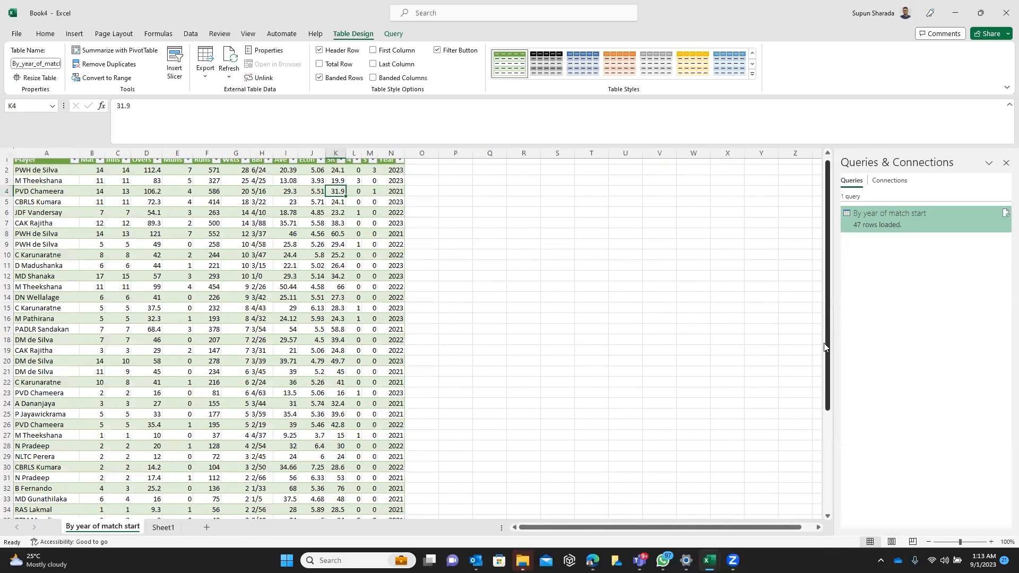
{"action": "scroll", "coordinate": [820, 403], "scroll_direction": "down", "scroll_amount": 5}
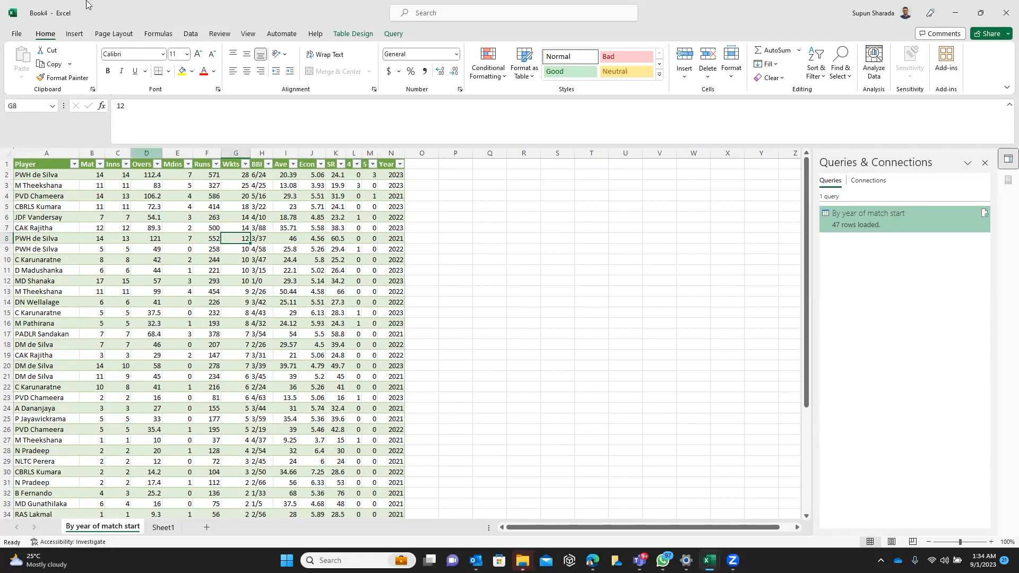
Create a PivotTable from the By_year_of_match_start table on a new worksheet
{"action": "left_click", "coordinate": [140, 210]}
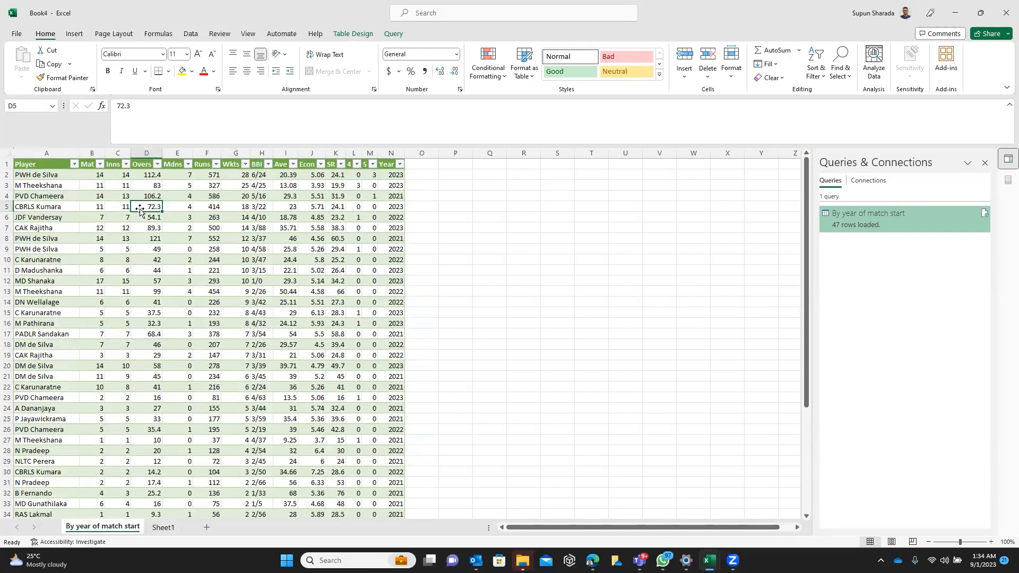
{"action": "left_click", "coordinate": [76, 37]}
{"action": "left_click", "coordinate": [27, 79]}
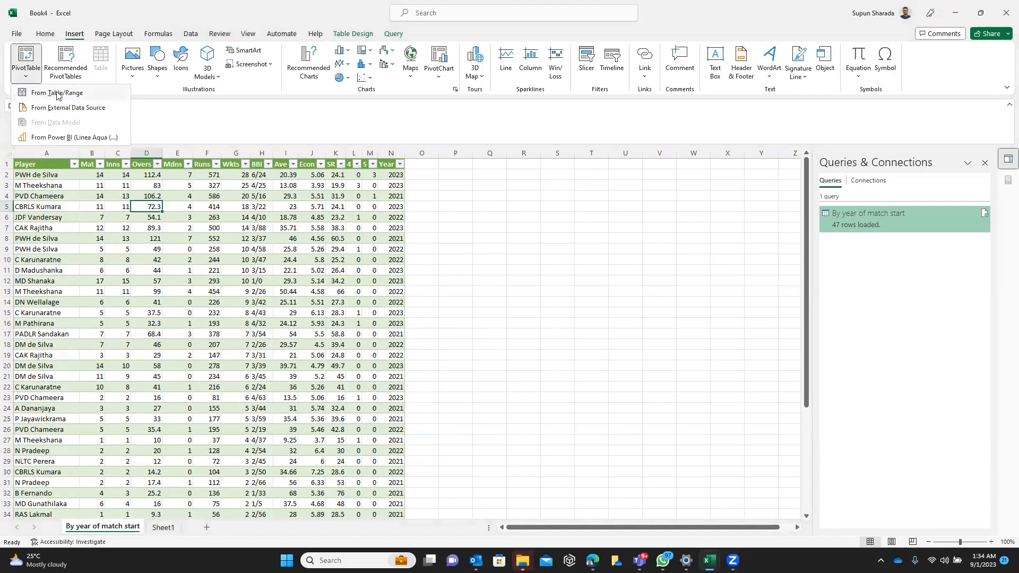
{"action": "left_click", "coordinate": [67, 94]}
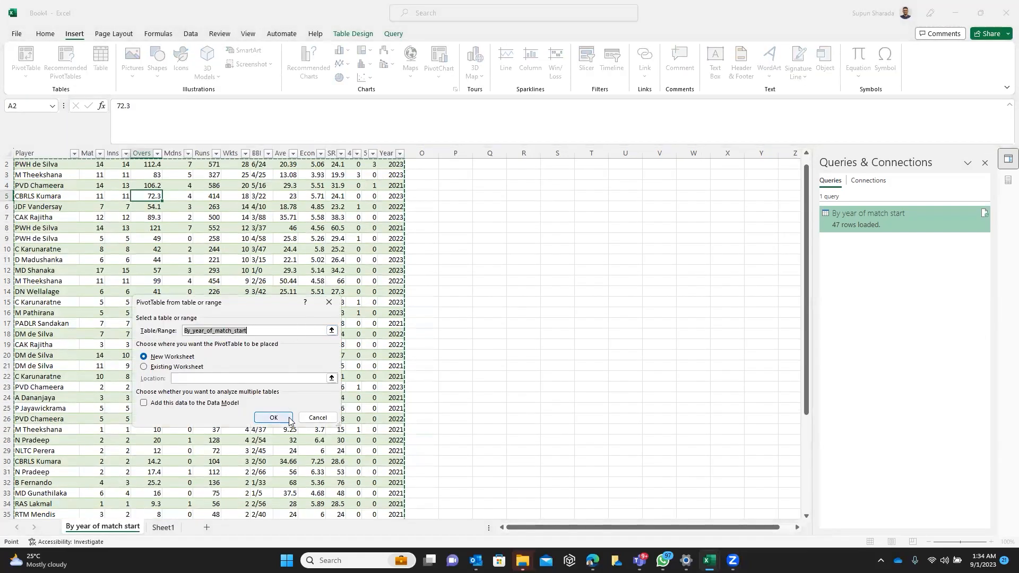
{"action": "left_click", "coordinate": [290, 419]}
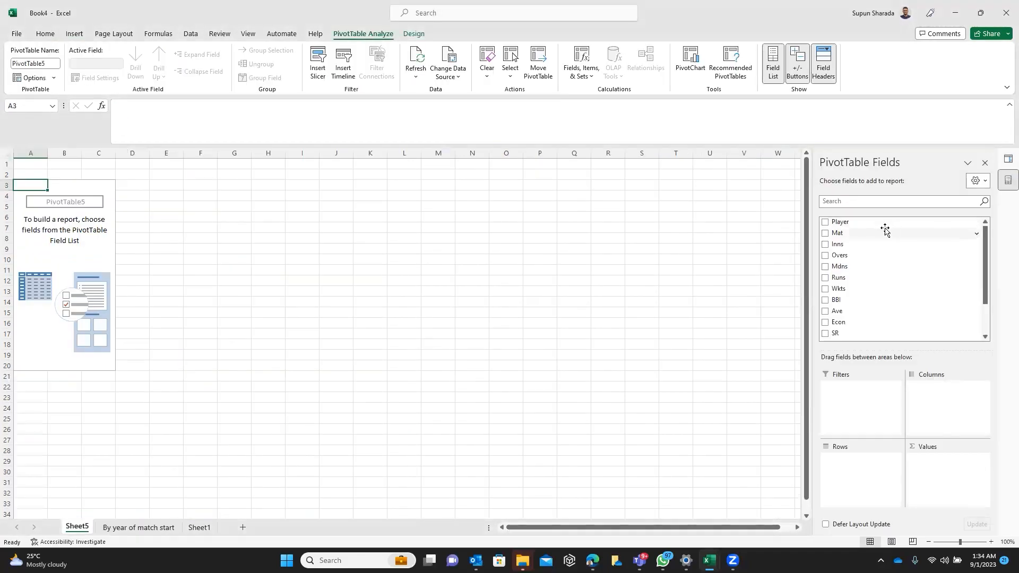
Add Player as the pivot table's rows and the sum of Wkts as its values
{"action": "left_click", "coordinate": [826, 223]}
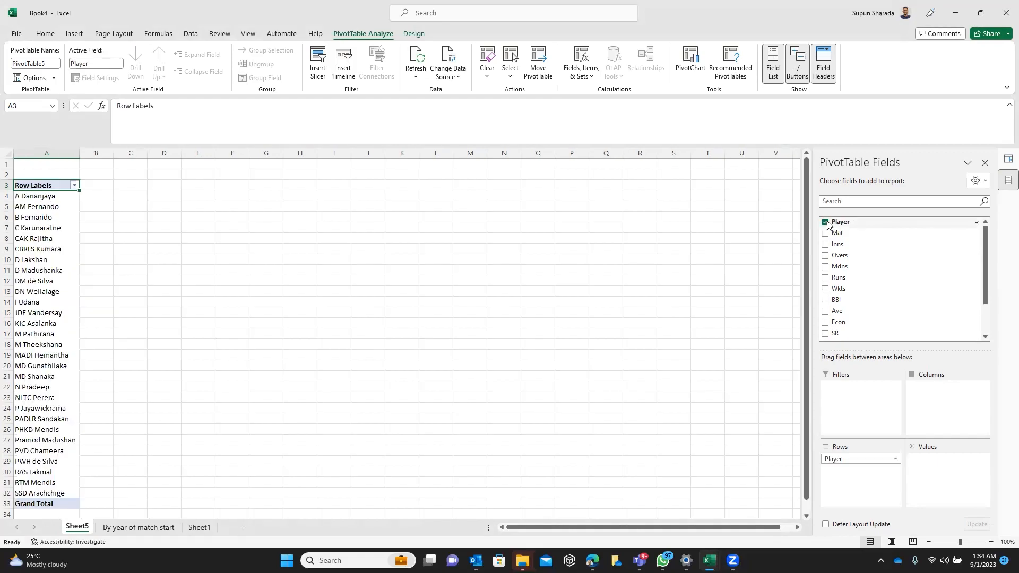
{"action": "left_click", "coordinate": [826, 289]}
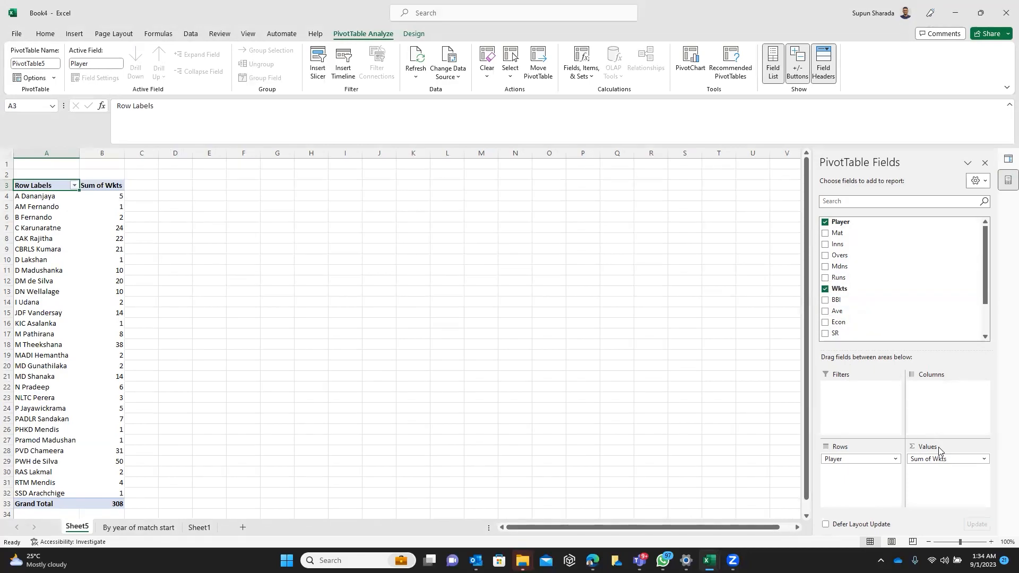
{"action": "left_click", "coordinate": [182, 269]}
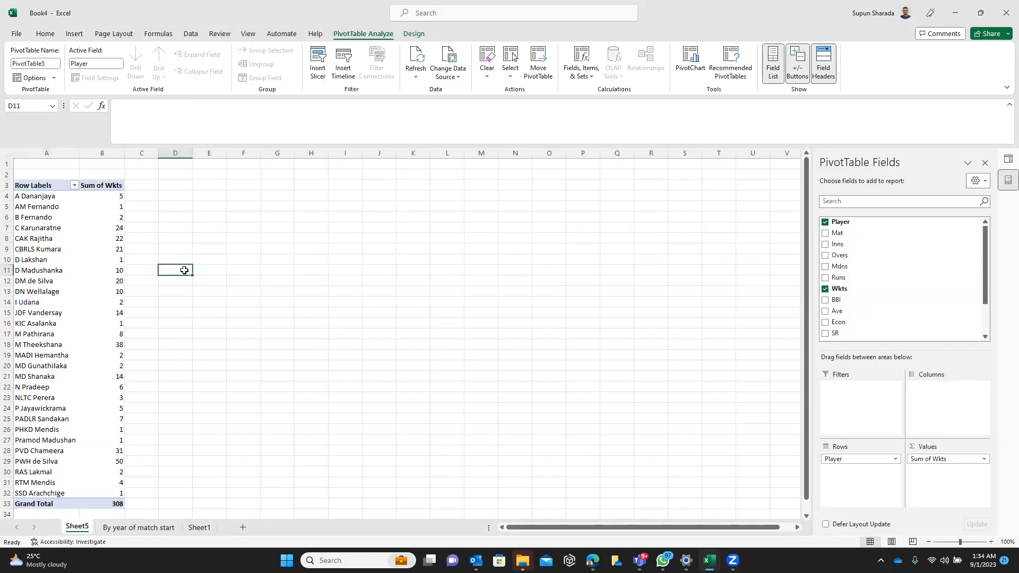
Sort the pivot table's Sum of Wkts column from largest to smallest
{"action": "left_click", "coordinate": [115, 206]}
{"action": "right_click", "coordinate": [115, 205]}
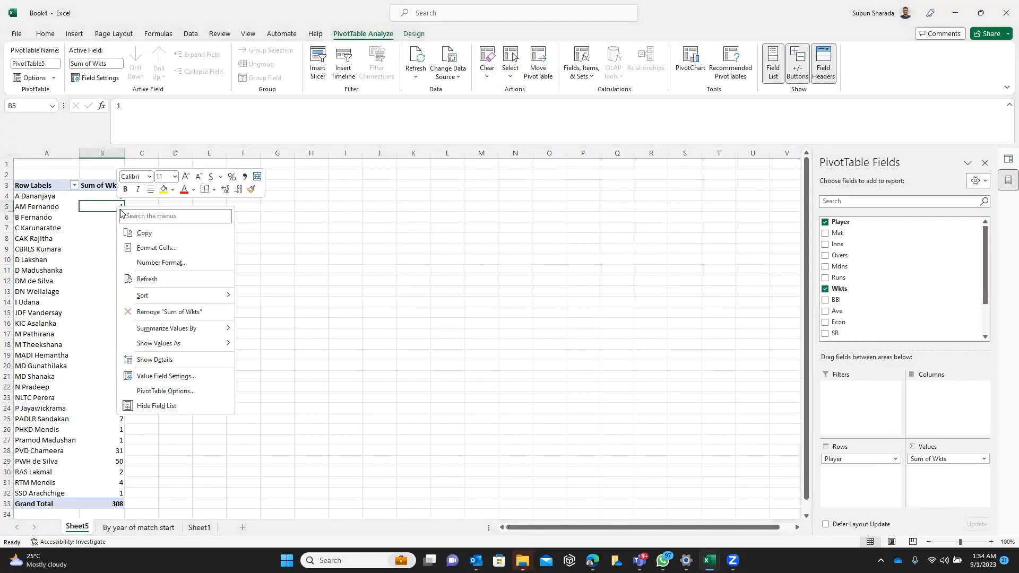
{"action": "mouse_move", "coordinate": [190, 295]}
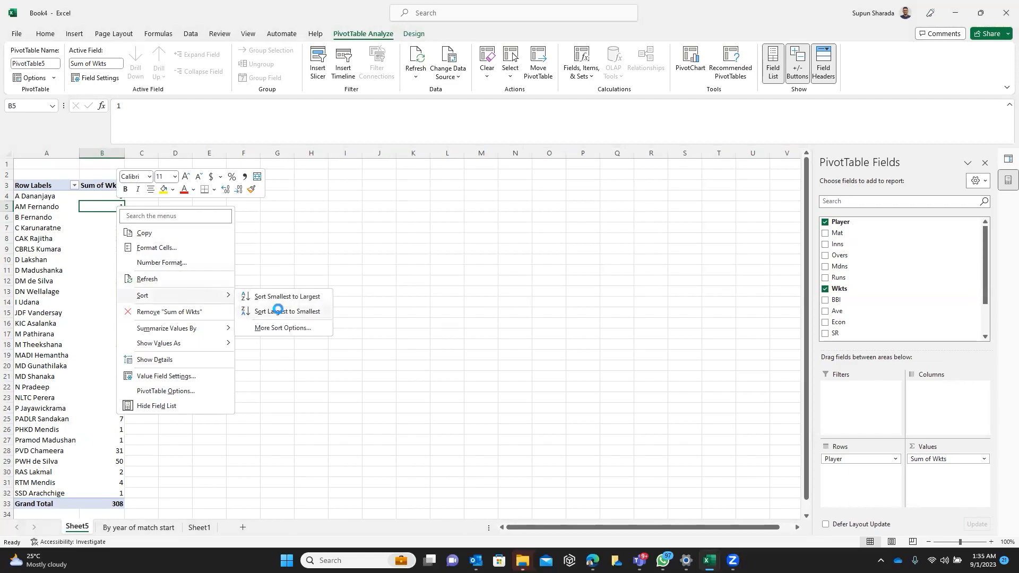
{"action": "left_click", "coordinate": [278, 313]}
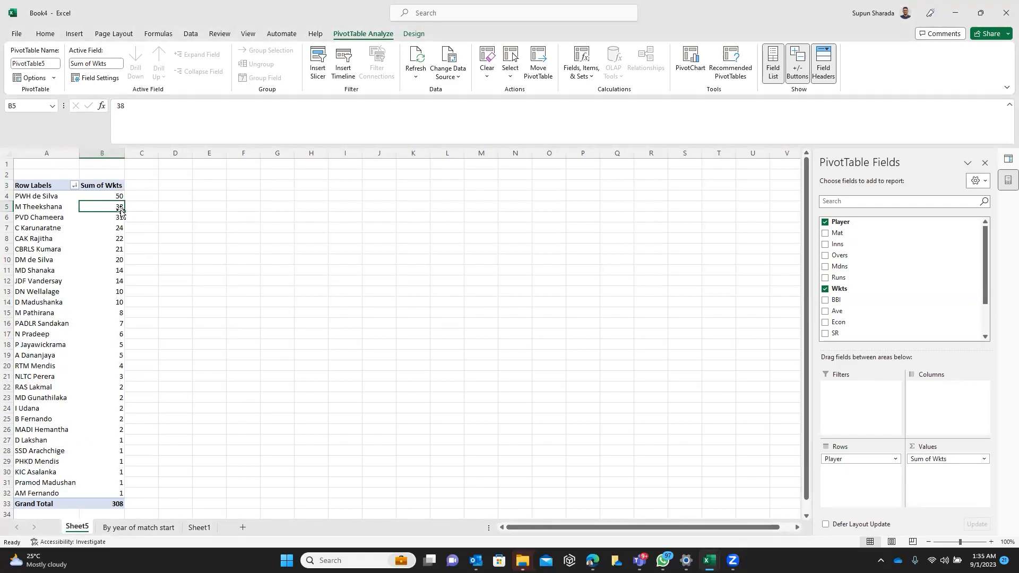
Insert a 3-D stacked column chart of wickets per player from the pivot table
{"action": "left_click", "coordinate": [75, 35]}
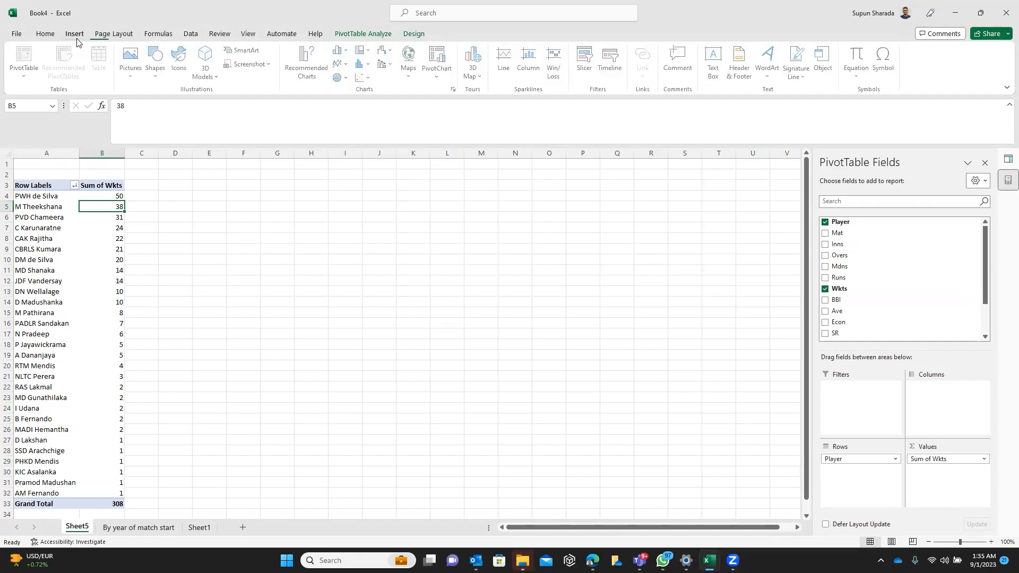
{"action": "left_click", "coordinate": [342, 50]}
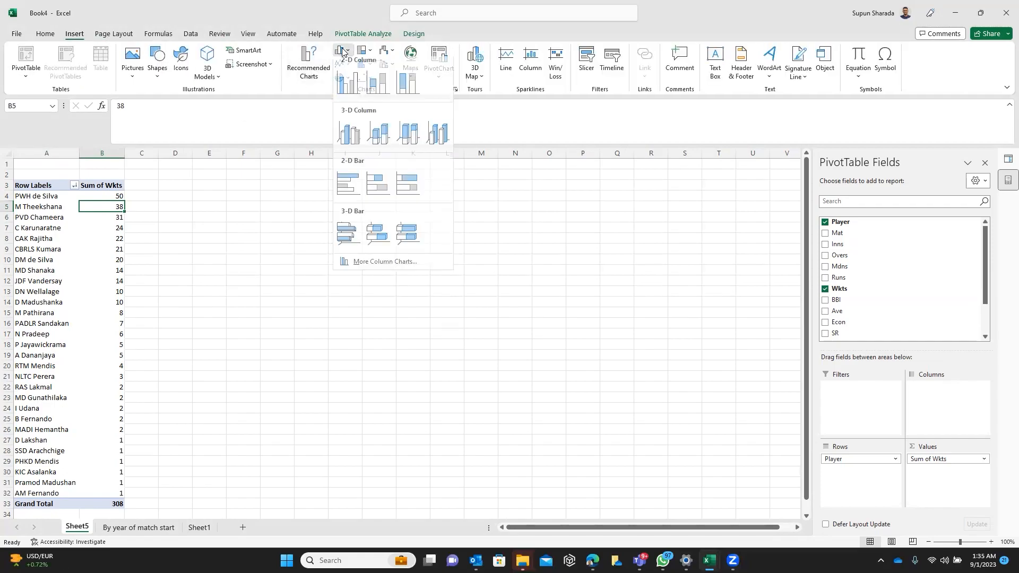
{"action": "left_click", "coordinate": [379, 137]}
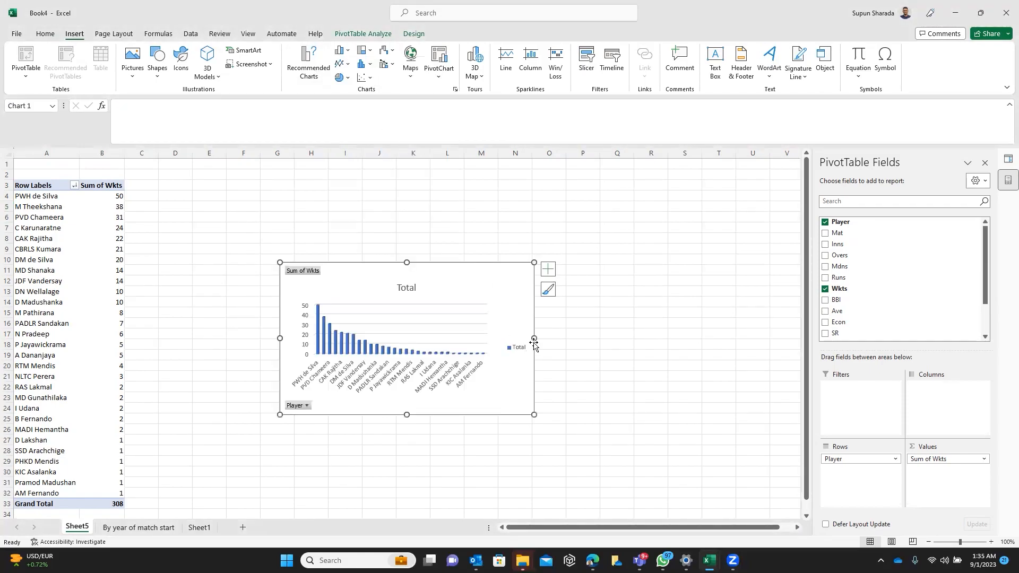
Widen the wickets chart, move it further down the sheet and deselect it
{"action": "left_click_drag", "start_coordinate": [595, 333], "coordinate": [644, 335]}
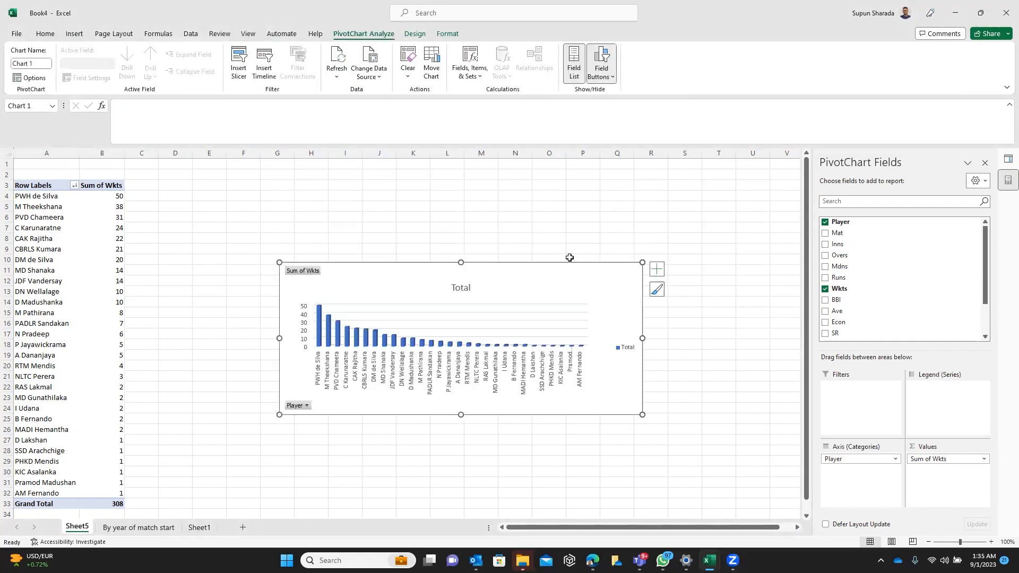
{"action": "left_click_drag", "start_coordinate": [560, 261], "coordinate": [564, 323]}
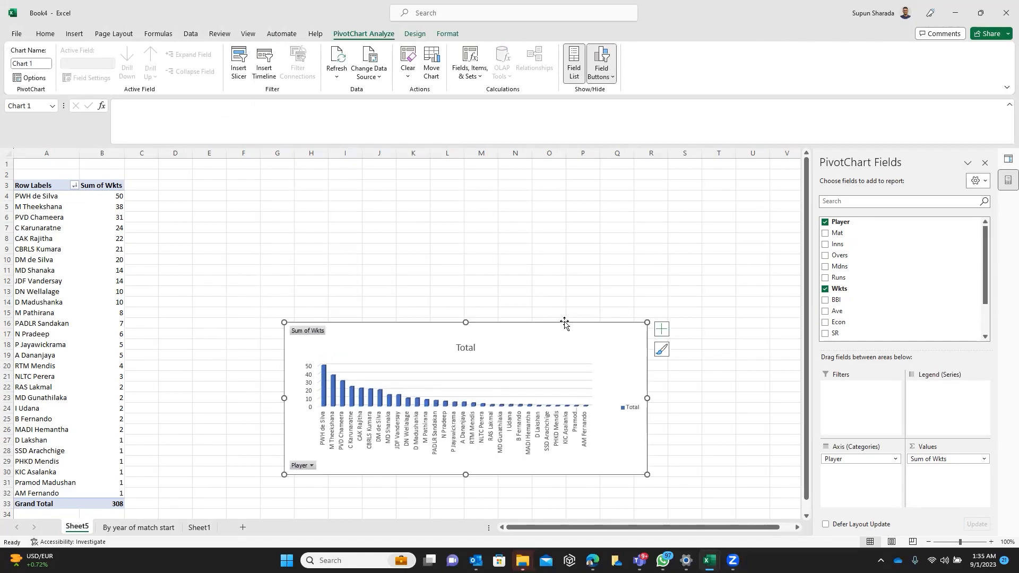
{"action": "left_click", "coordinate": [385, 247]}
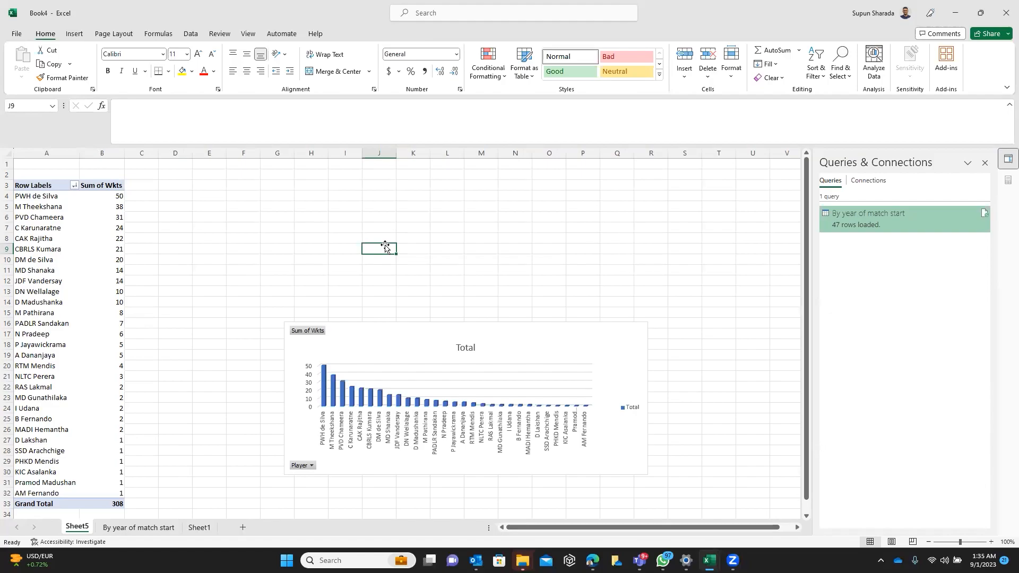
{"action": "left_click", "coordinate": [262, 250]}
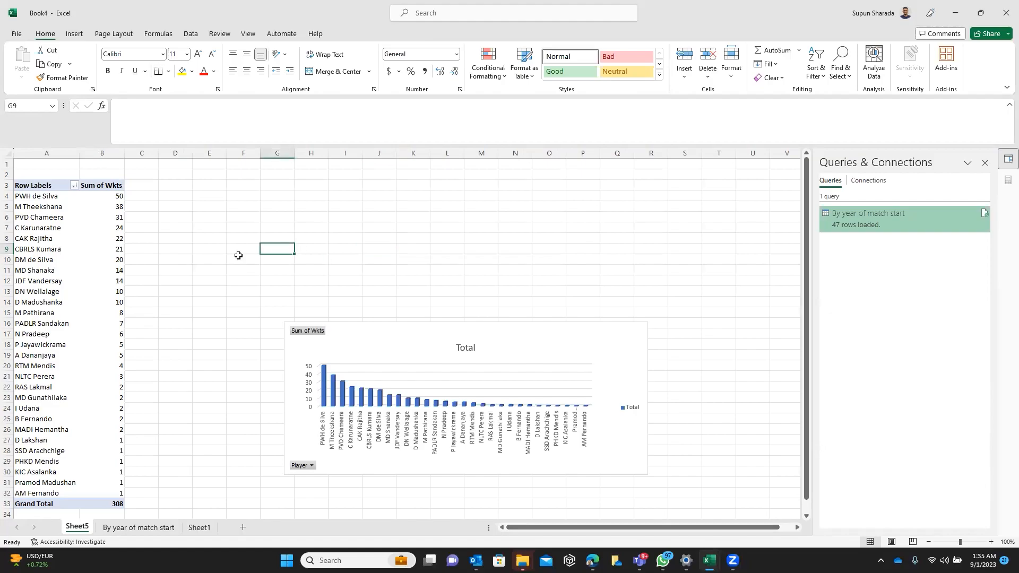
Insert a Year slicer for the pivot table and place it between the table and the chart
{"action": "left_click", "coordinate": [88, 268]}
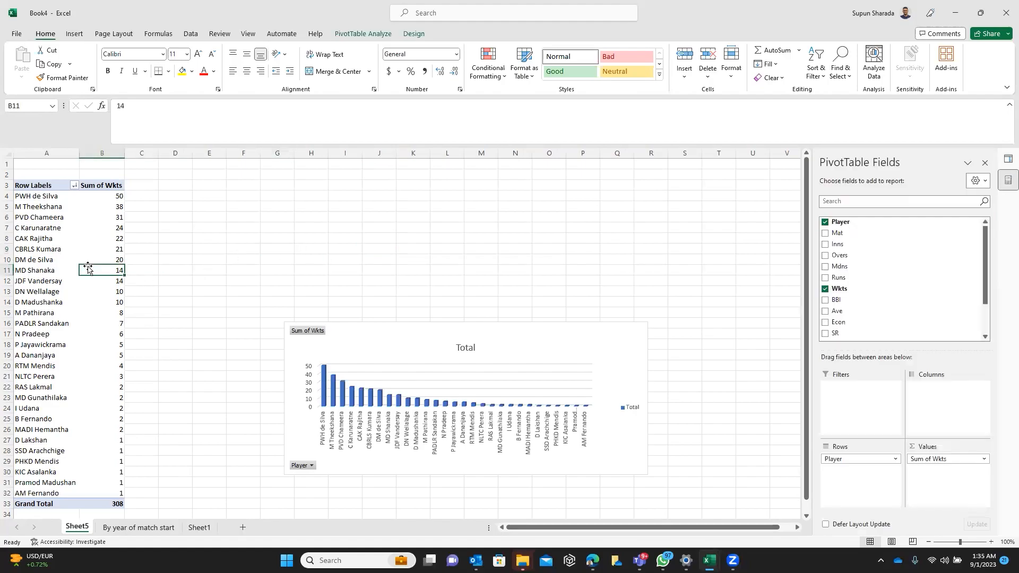
{"action": "left_click", "coordinate": [370, 40]}
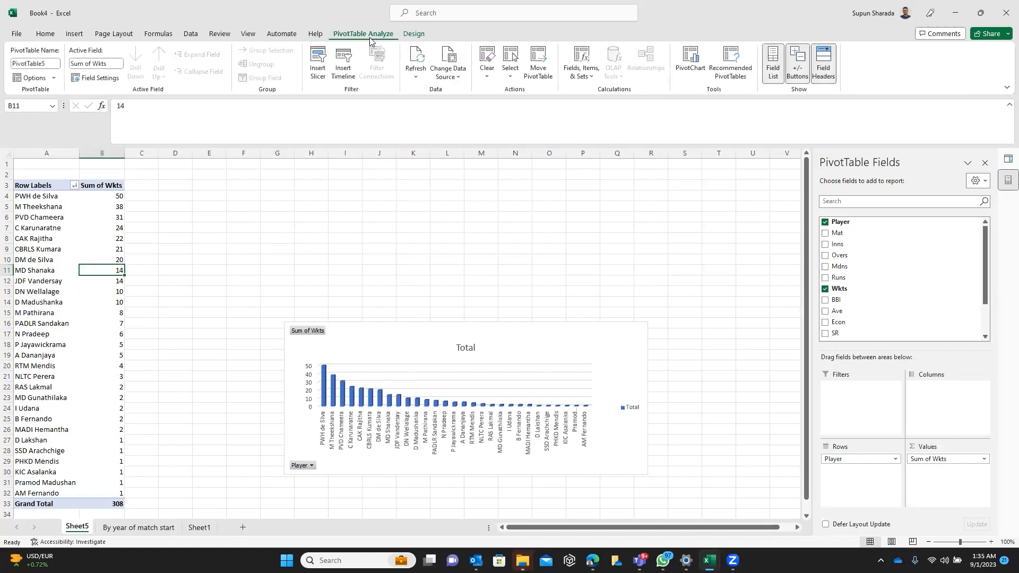
{"action": "left_click", "coordinate": [317, 67]}
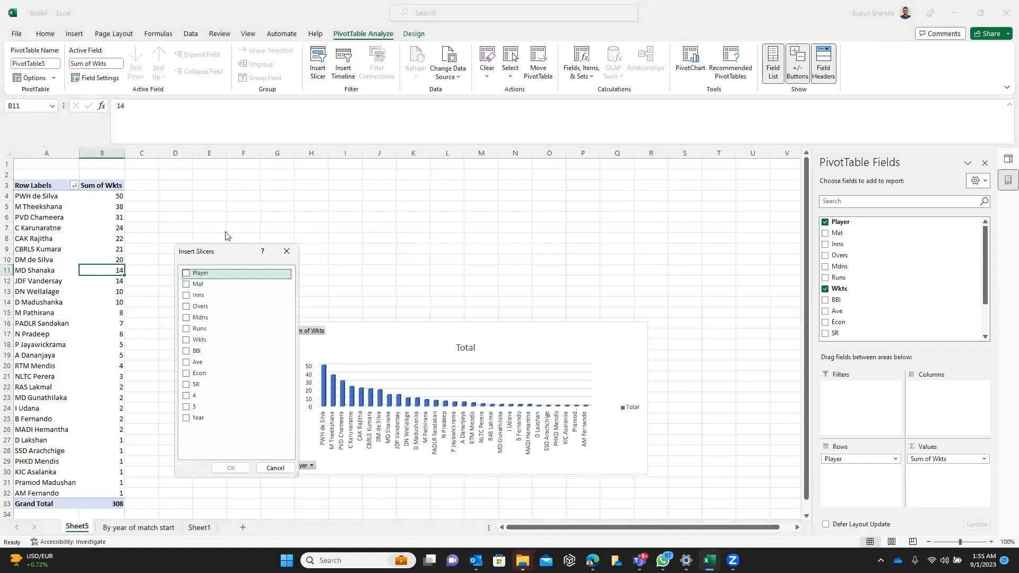
{"action": "left_click", "coordinate": [188, 419]}
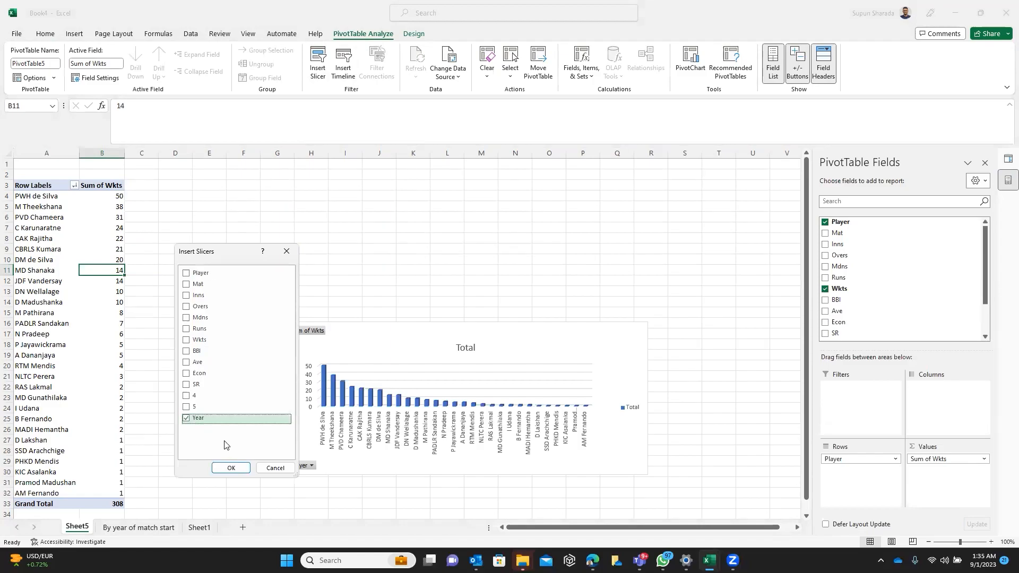
{"action": "left_click", "coordinate": [234, 468]}
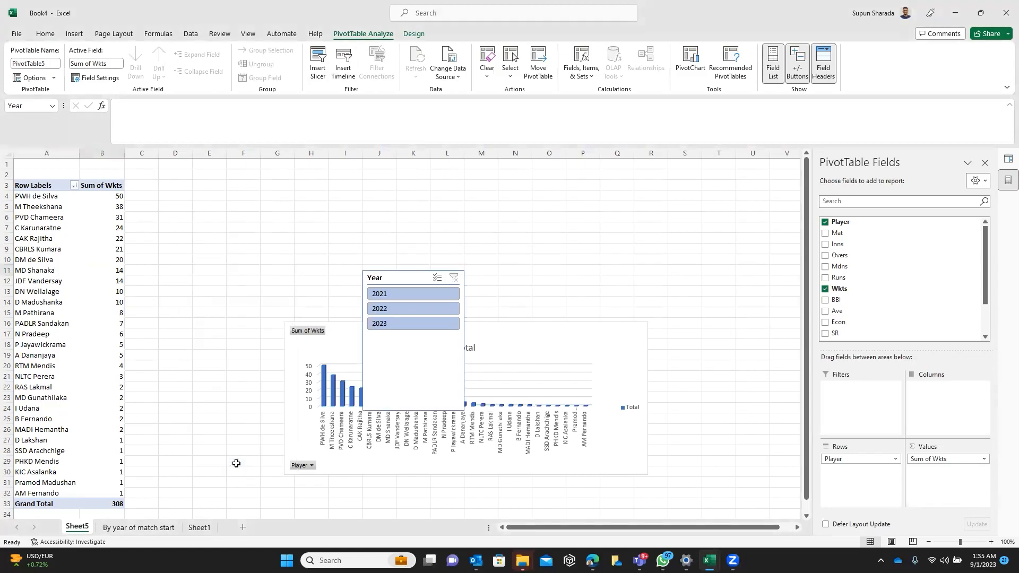
{"action": "left_click_drag", "start_coordinate": [387, 280], "coordinate": [179, 317]}
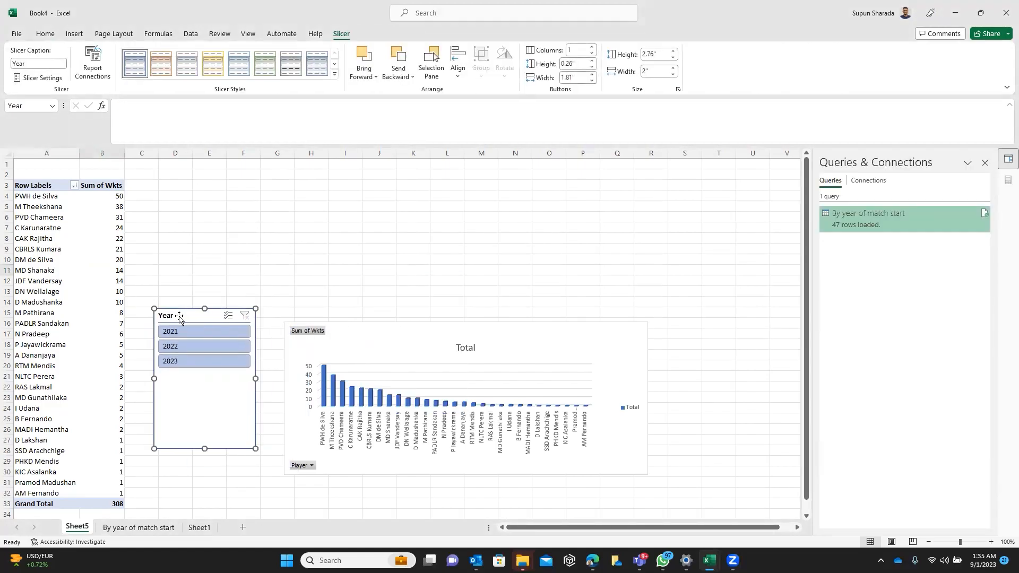
Test the Year slicer by filtering to 2021, and clear the filter again
{"action": "left_click", "coordinate": [220, 330]}
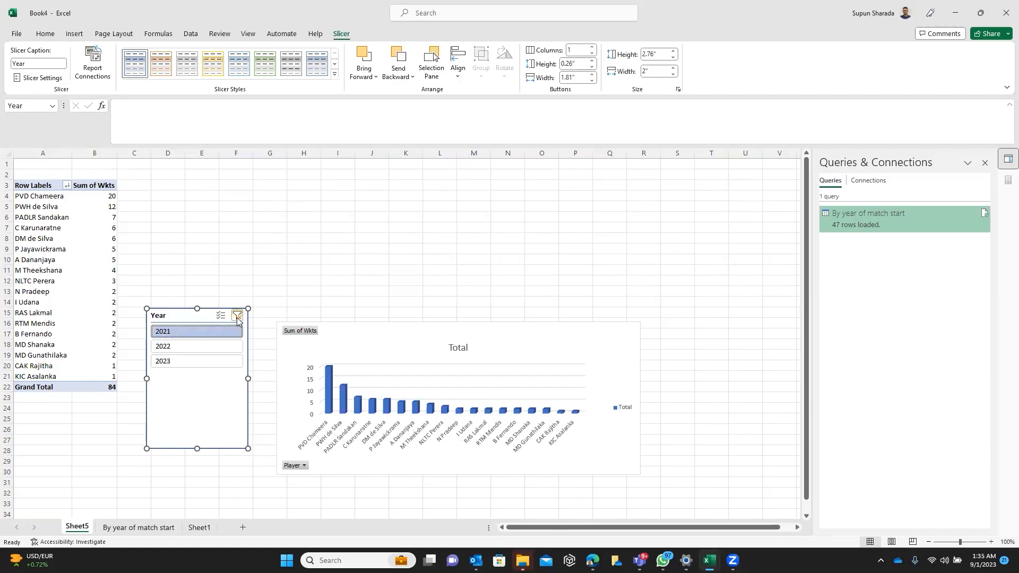
{"action": "left_click", "coordinate": [237, 316]}
Move the Year slicer to the right of the chart and shift the wickets chart further down
{"action": "left_click_drag", "start_coordinate": [206, 317], "coordinate": [758, 291]}
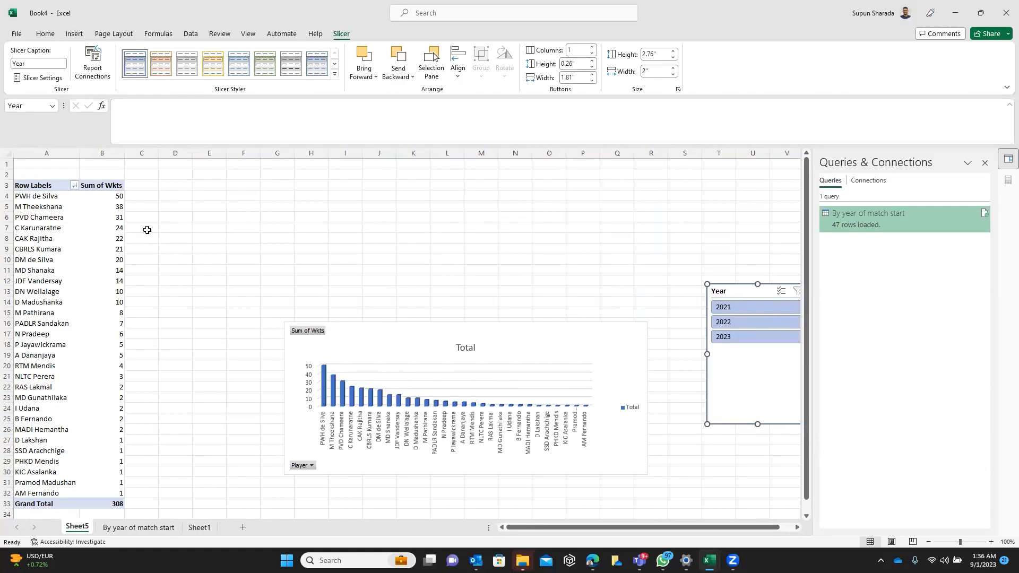
{"action": "left_click_drag", "start_coordinate": [376, 334], "coordinate": [365, 399]}
{"action": "left_click", "coordinate": [175, 238]}
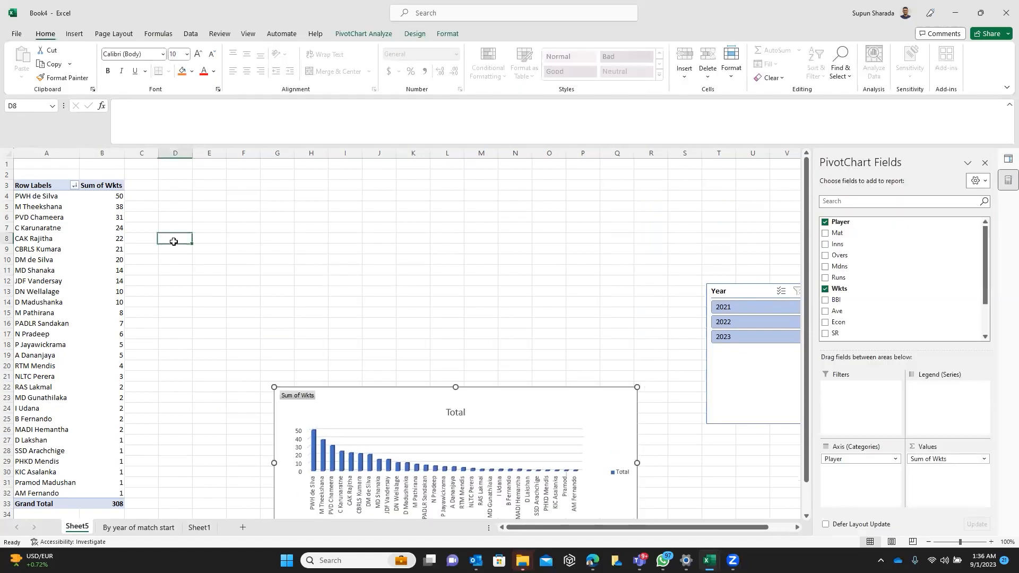
Copy the wickets pivot table to cell D3 and replace the Wkts field with Econ in the copy
{"action": "left_click_drag", "start_coordinate": [46, 184], "coordinate": [114, 503]}
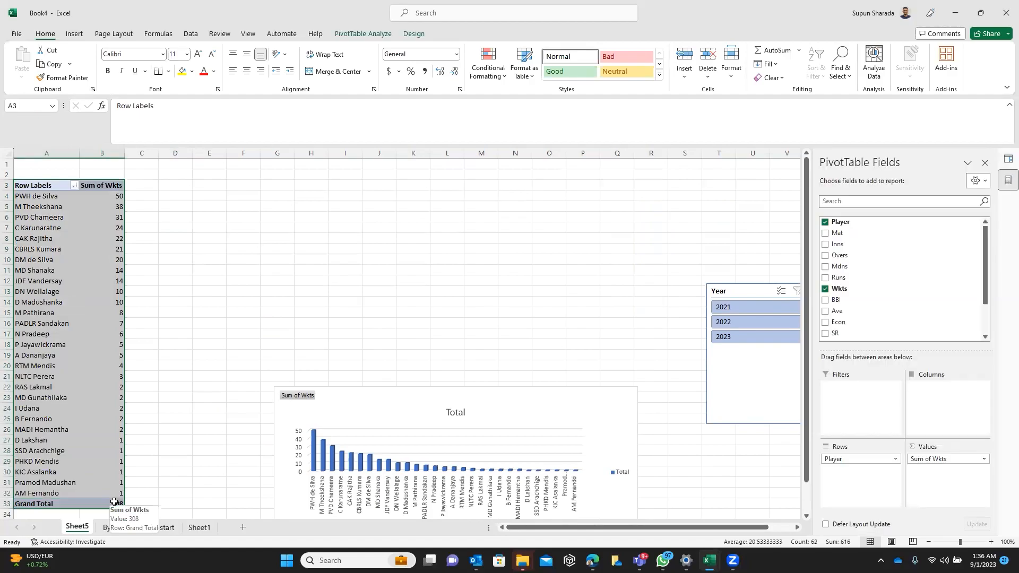
{"action": "key", "text": "ctrl+c"}
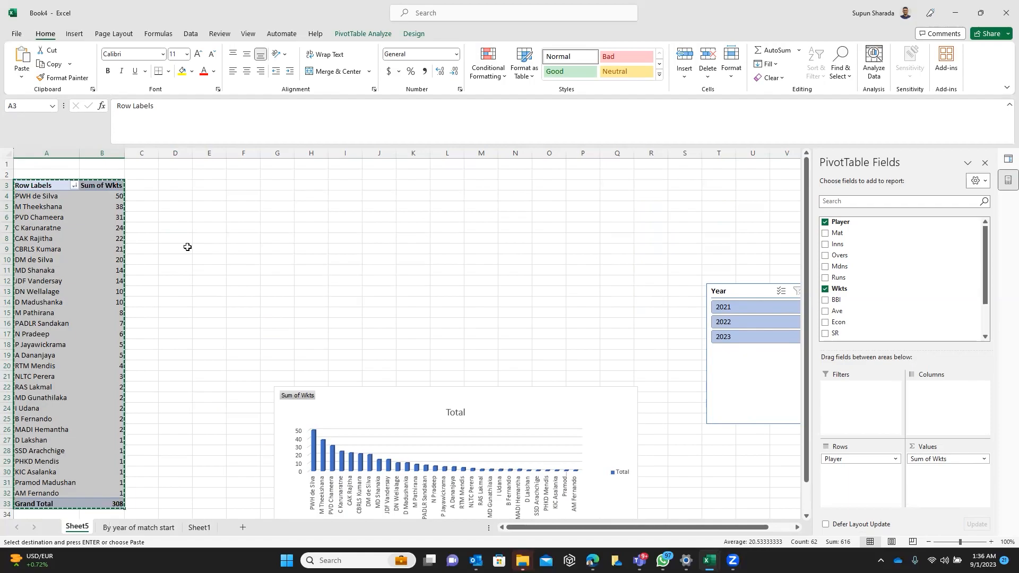
{"action": "left_click", "coordinate": [184, 187]}
{"action": "key", "text": "ctrl+v"}
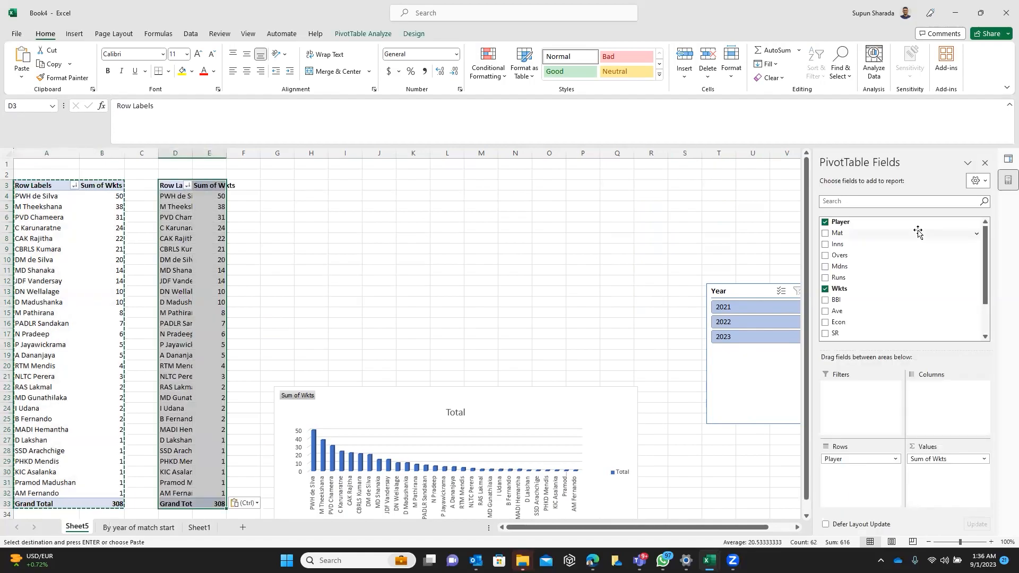
{"action": "left_click", "coordinate": [825, 289]}
{"action": "left_click", "coordinate": [826, 323]}
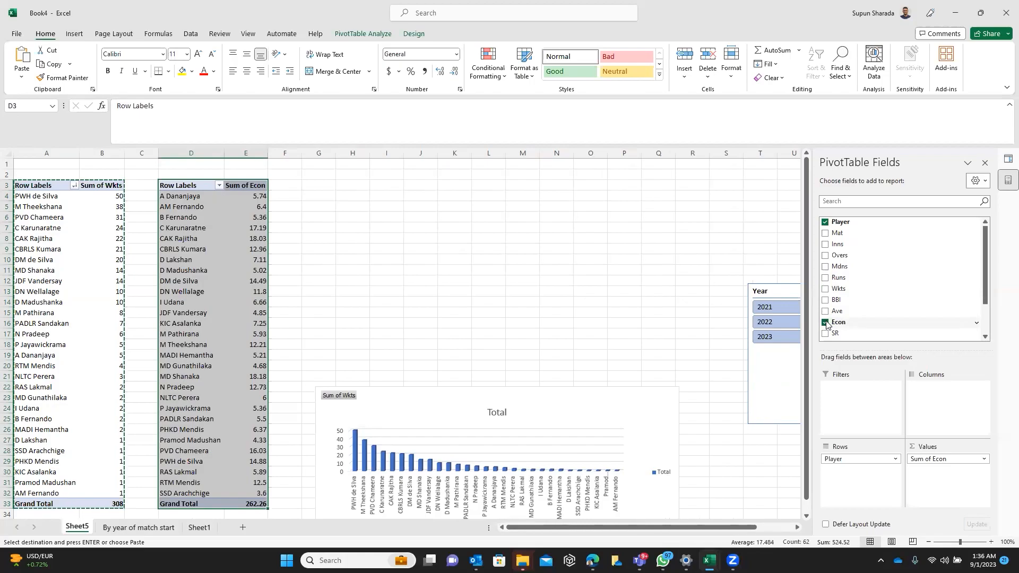
Summarize the Econ values in the copied pivot table by Average instead of Sum
{"action": "left_click", "coordinate": [977, 459]}
{"action": "left_click", "coordinate": [965, 450]}
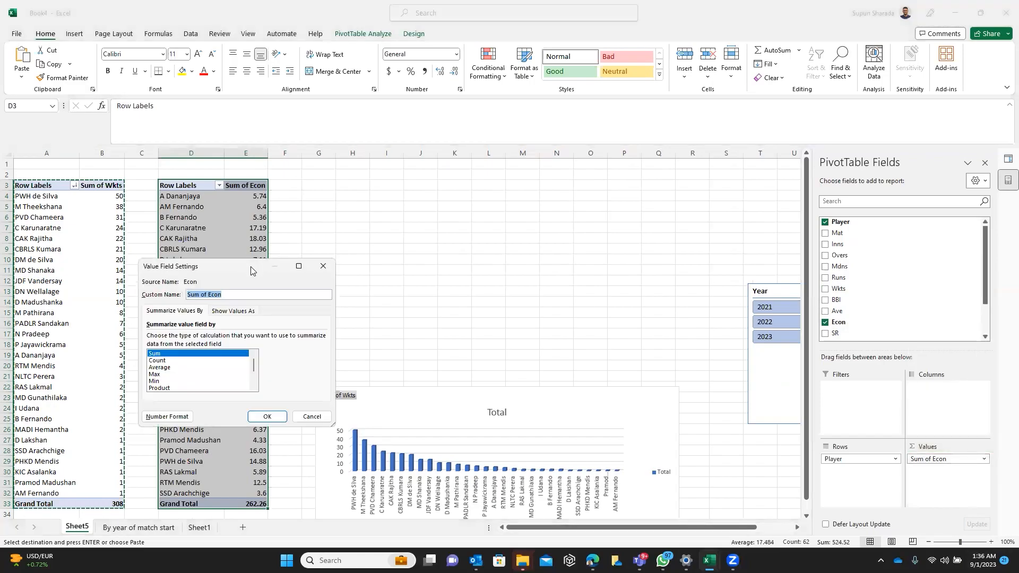
{"action": "left_click_drag", "start_coordinate": [270, 265], "coordinate": [389, 238]}
{"action": "left_click", "coordinate": [319, 340]}
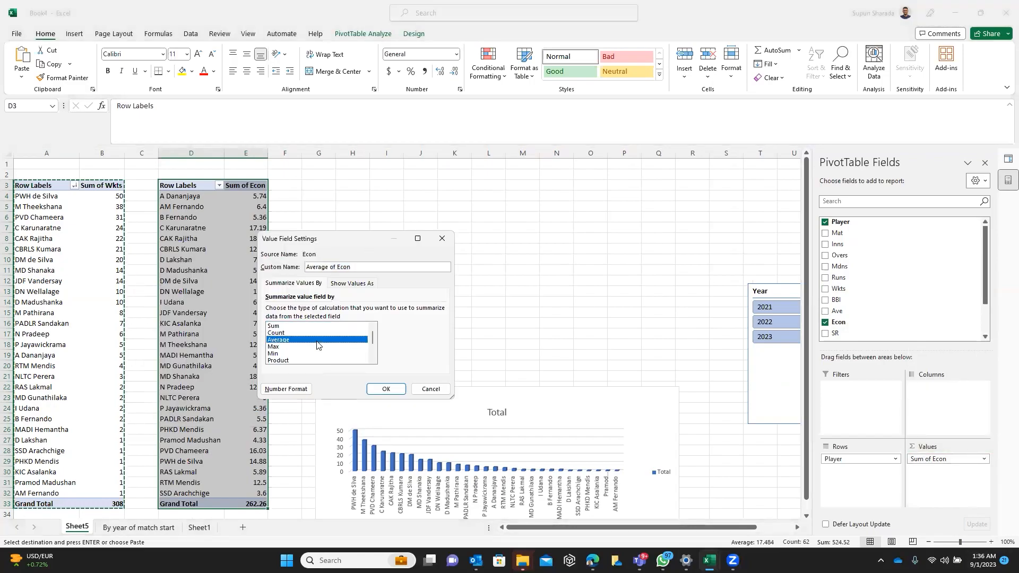
{"action": "left_click", "coordinate": [387, 389]}
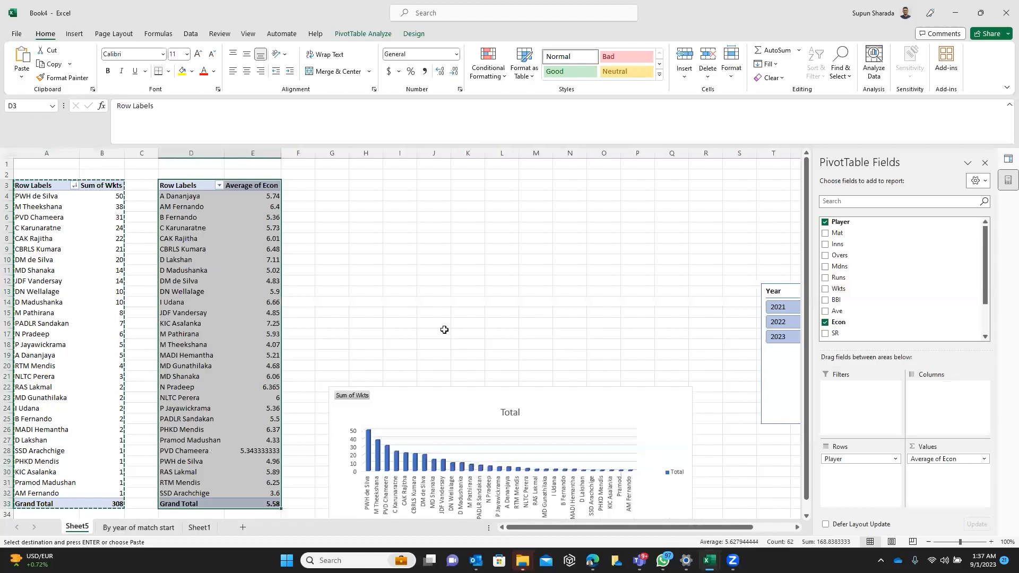
Start a new calculated field for the economy pivot table and name it Overall Average
{"action": "left_click", "coordinate": [375, 271]}
{"action": "left_click", "coordinate": [261, 250]}
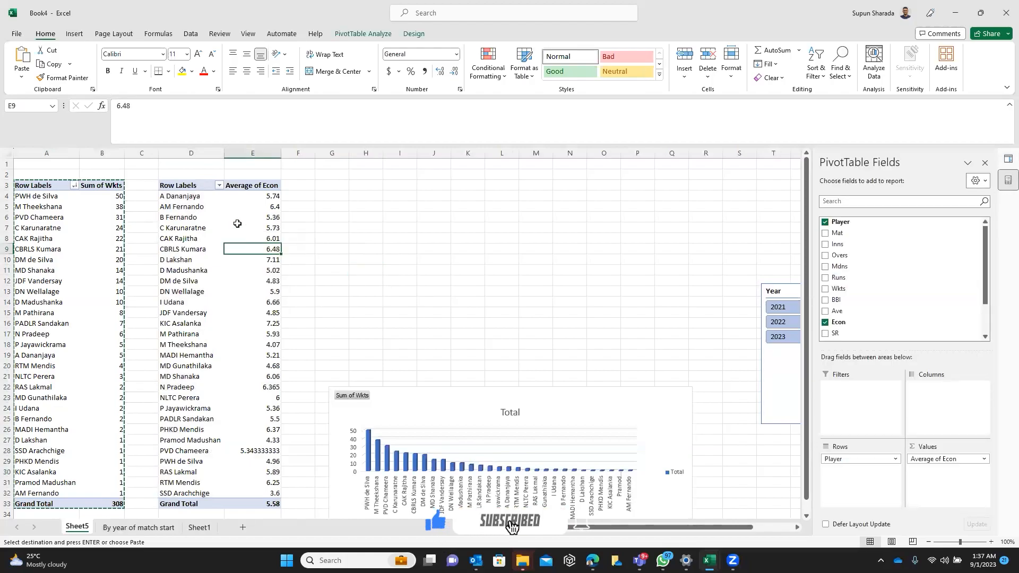
{"action": "left_click", "coordinate": [365, 40]}
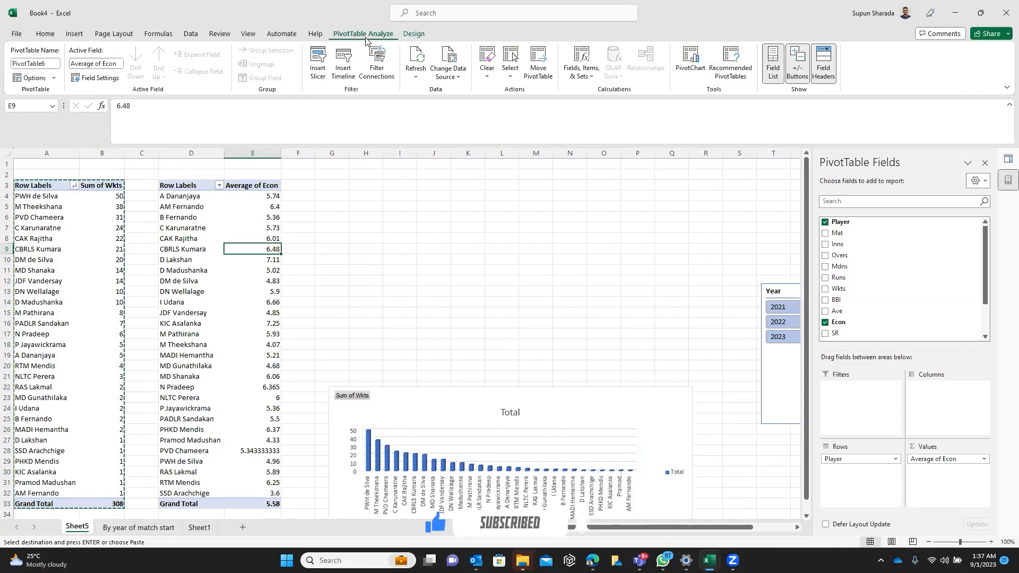
{"action": "left_click", "coordinate": [593, 81]}
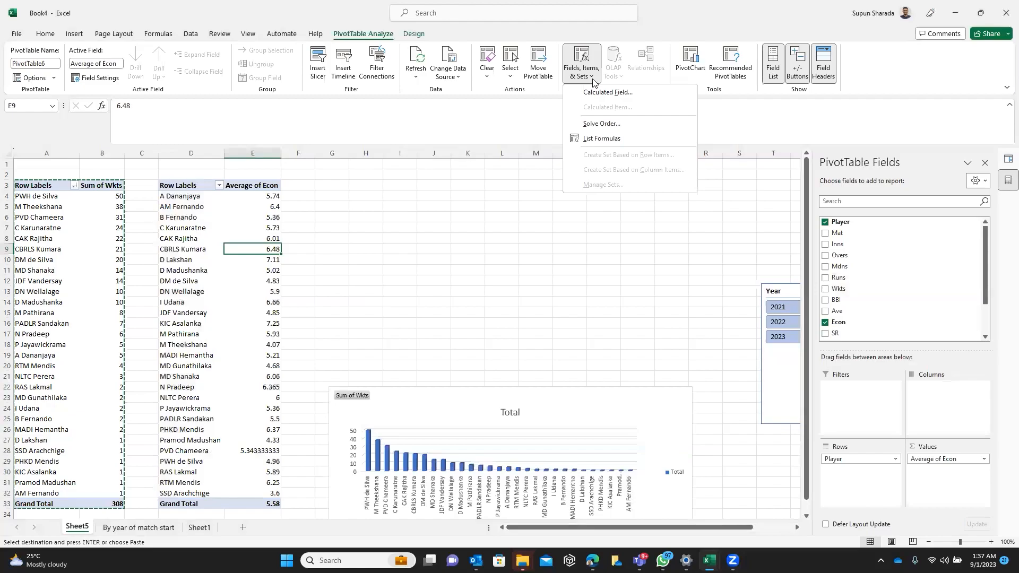
{"action": "left_click", "coordinate": [617, 94]}
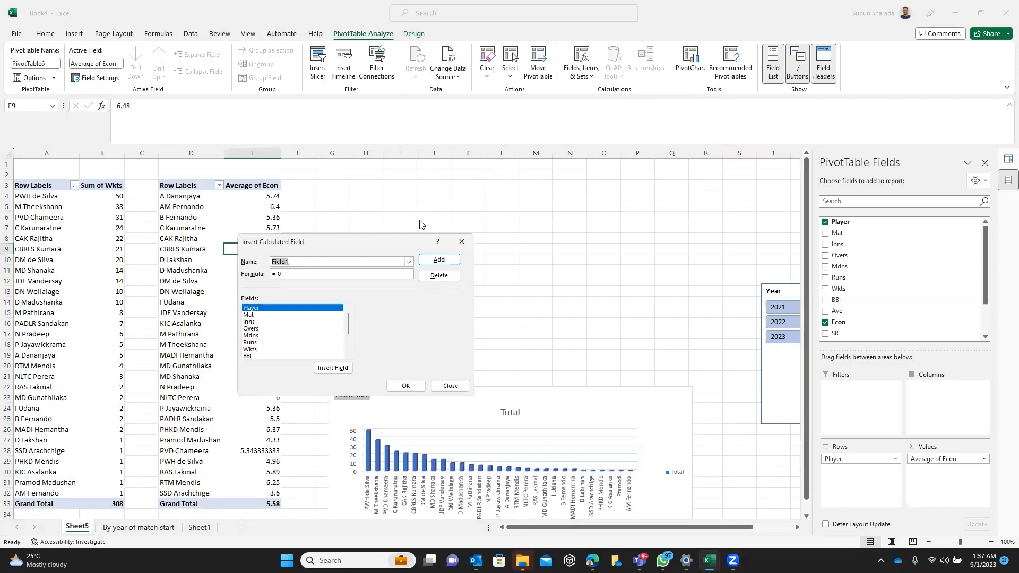
{"action": "left_click_drag", "start_coordinate": [389, 239], "coordinate": [554, 189]}
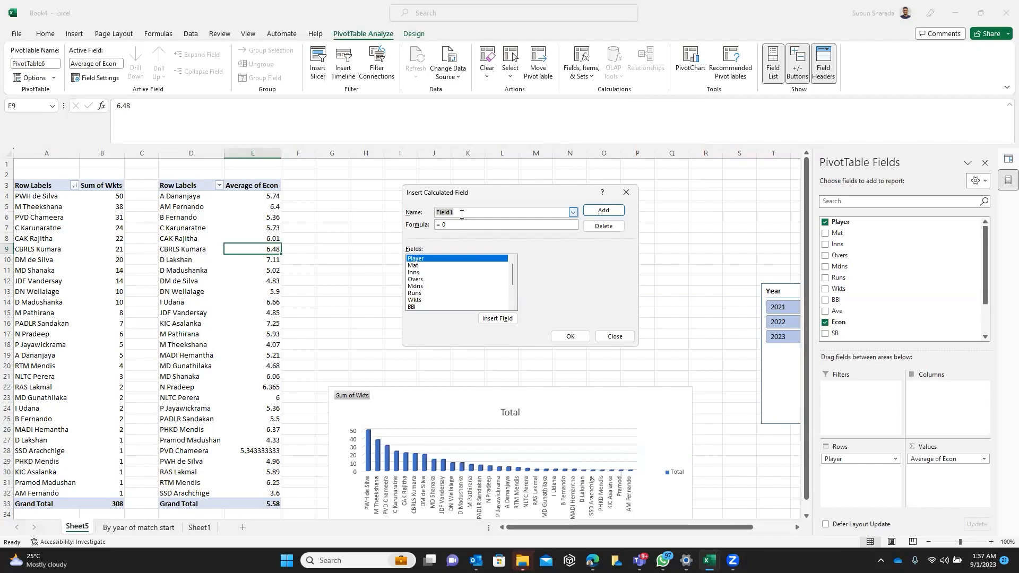
{"action": "type", "text": "Overall Average"}
Give the calculated field the formula sum(Runs)/sum(Overs) and add it to the pivot table
{"action": "left_click", "coordinate": [466, 224]}
{"action": "key", "text": "BackSpace"}
{"action": "key", "text": "BackSpace"}
{"action": "type", "text": "sum("}
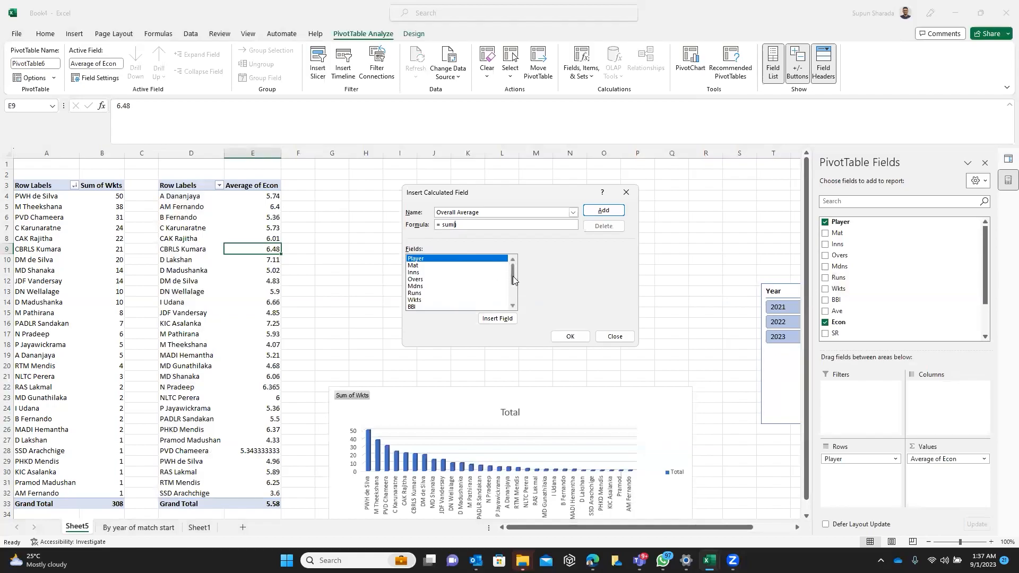
{"action": "left_click_drag", "start_coordinate": [513, 279], "coordinate": [514, 286]}
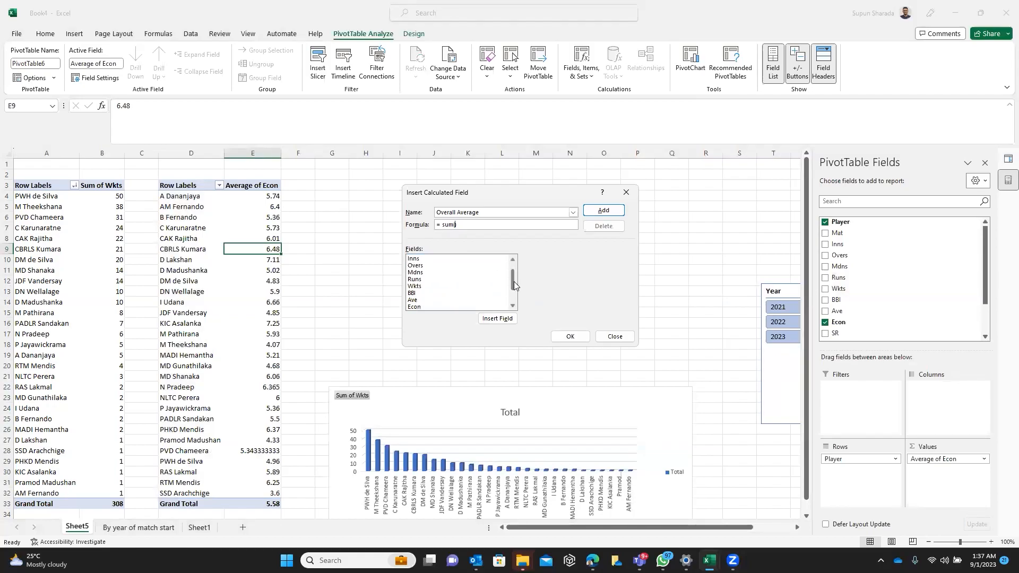
{"action": "double_click", "coordinate": [439, 279]}
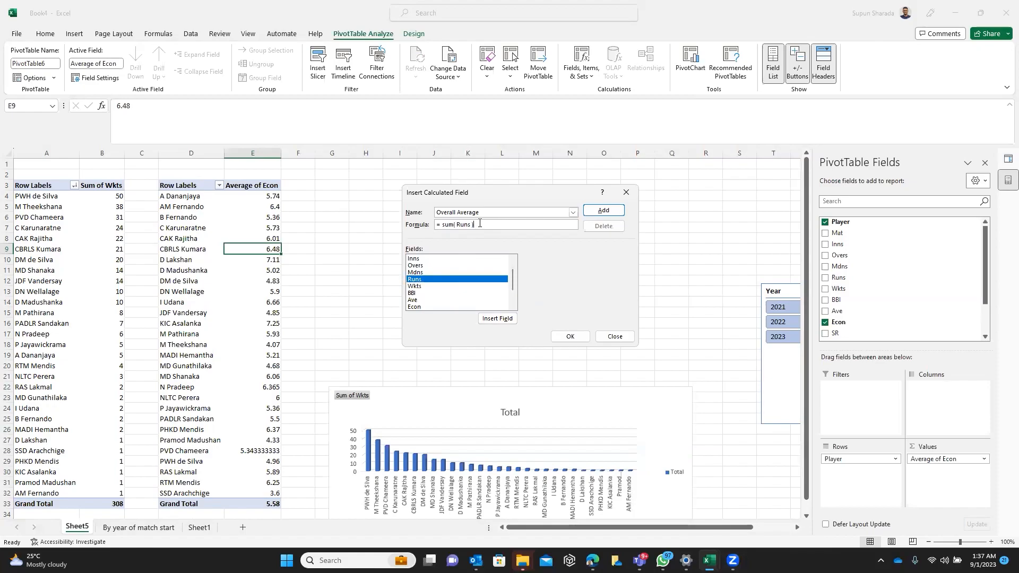
{"action": "type", "text": ")/sum( Overs )"}
{"action": "mouse_move", "coordinate": [512, 275]}
{"action": "left_mouse_down"}
{"action": "mouse_move", "coordinate": [514, 291]}
{"action": "mouse_move", "coordinate": [513, 273]}
{"action": "left_mouse_up"}
{"action": "left_click", "coordinate": [446, 267]}
{"action": "double_click", "coordinate": [446, 267]}
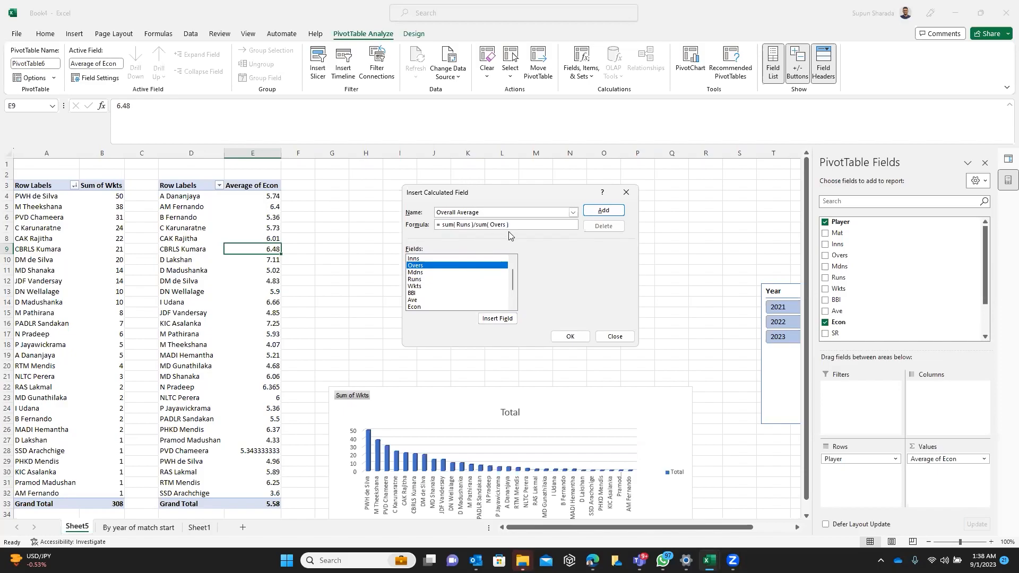
{"action": "left_click", "coordinate": [570, 338]}
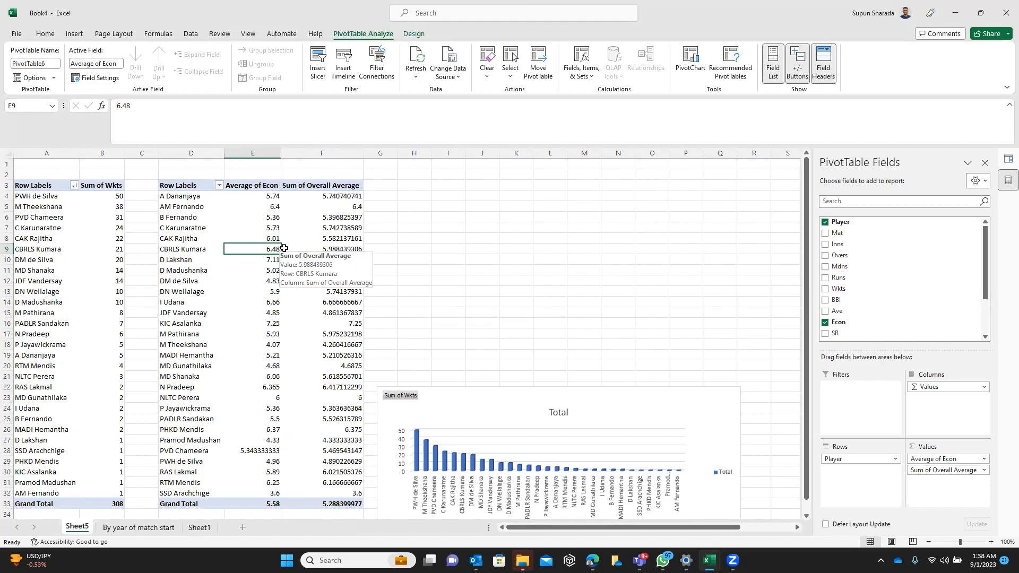
Remove Average of Econ from the pivot table and summarize the Overall Average field by Average
{"action": "left_click", "coordinate": [256, 190]}
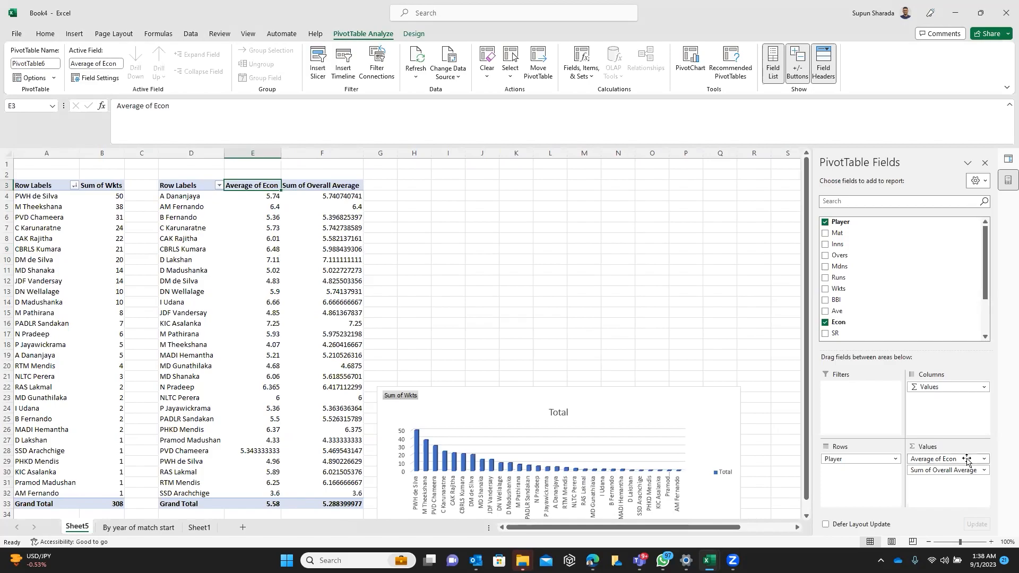
{"action": "left_click_drag", "start_coordinate": [966, 460], "coordinate": [915, 330]}
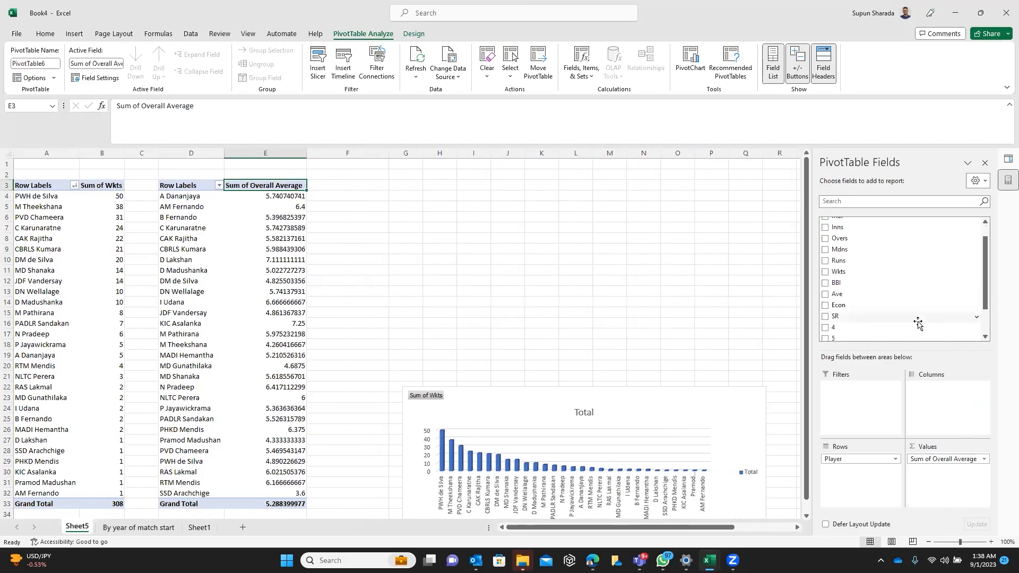
{"action": "left_click", "coordinate": [954, 458]}
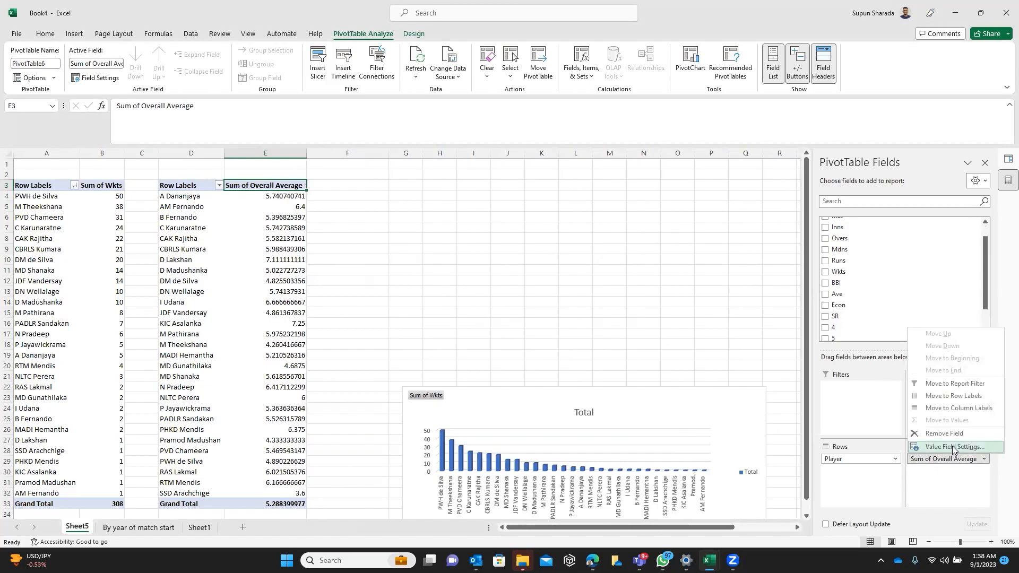
{"action": "left_click", "coordinate": [953, 447]}
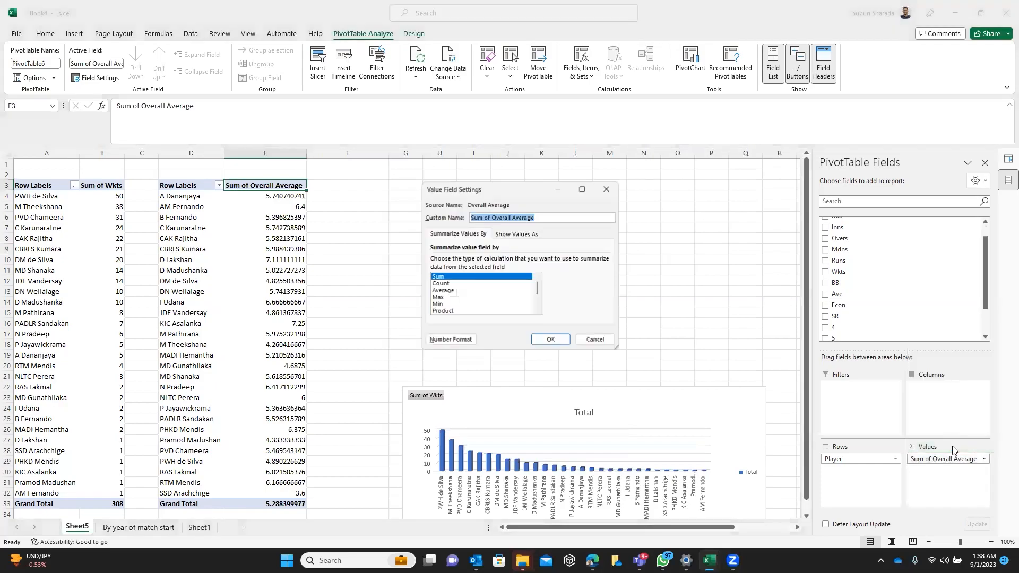
{"action": "double_click", "coordinate": [448, 290]}
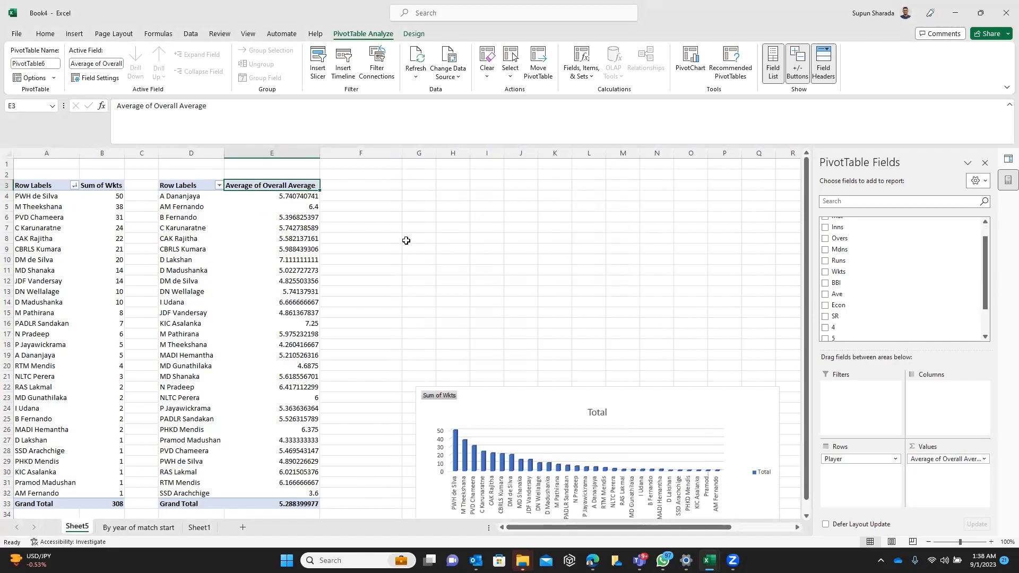
Insert a 2-D clustered bar chart from the Overall Average pivot table and place it above the wickets chart, shifting that chart aside for room
{"action": "left_click_drag", "start_coordinate": [603, 390], "coordinate": [706, 412]}
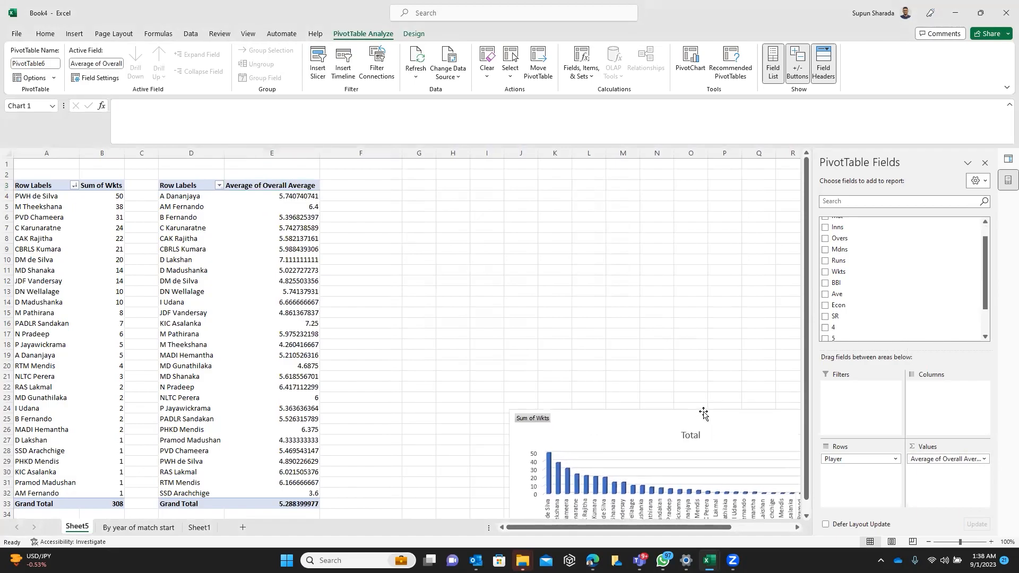
{"action": "left_click", "coordinate": [263, 288]}
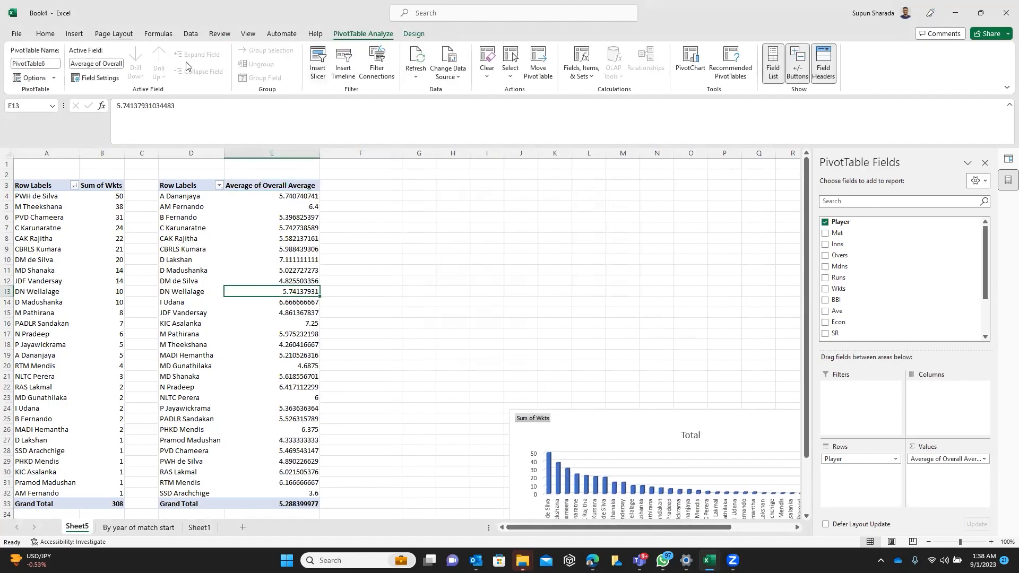
{"action": "left_click", "coordinate": [77, 34]}
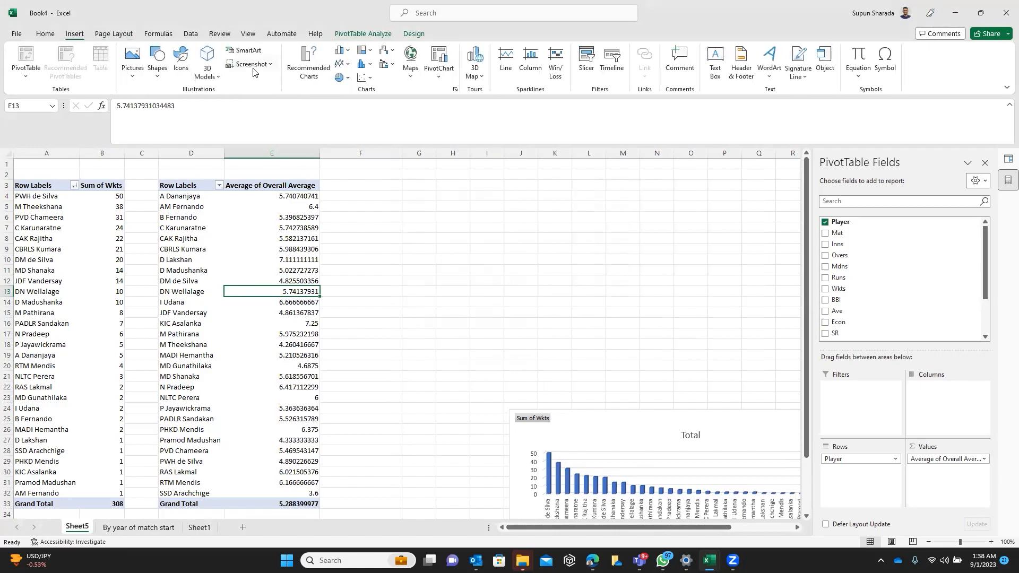
{"action": "left_click", "coordinate": [345, 52]}
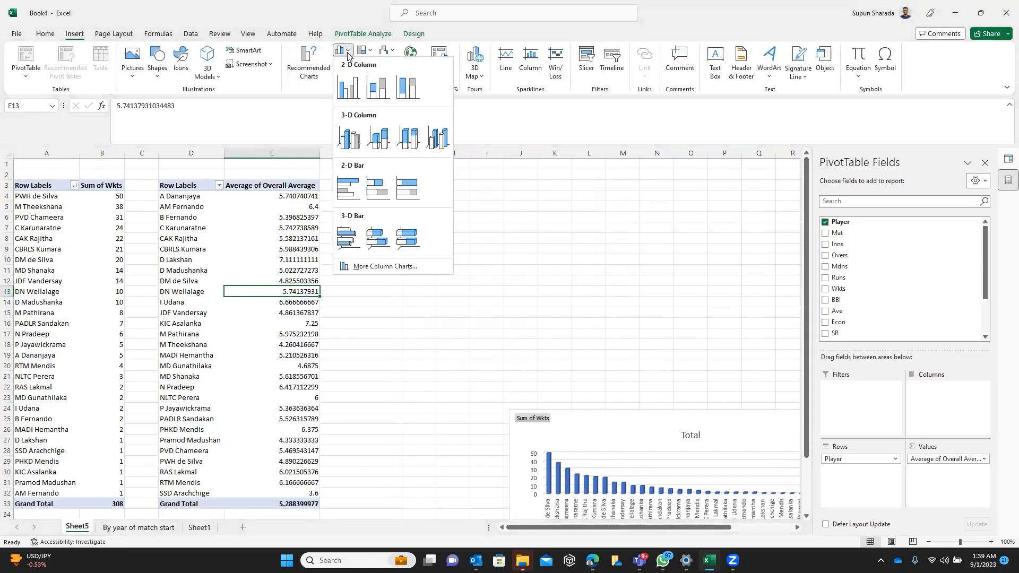
{"action": "left_click", "coordinate": [349, 189]}
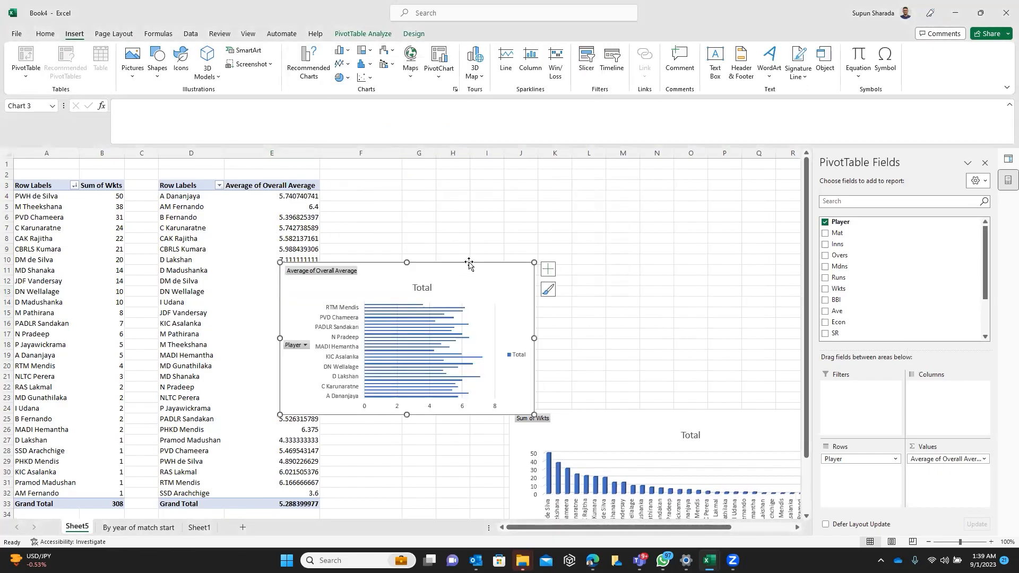
{"action": "left_click_drag", "start_coordinate": [481, 252], "coordinate": [638, 172]}
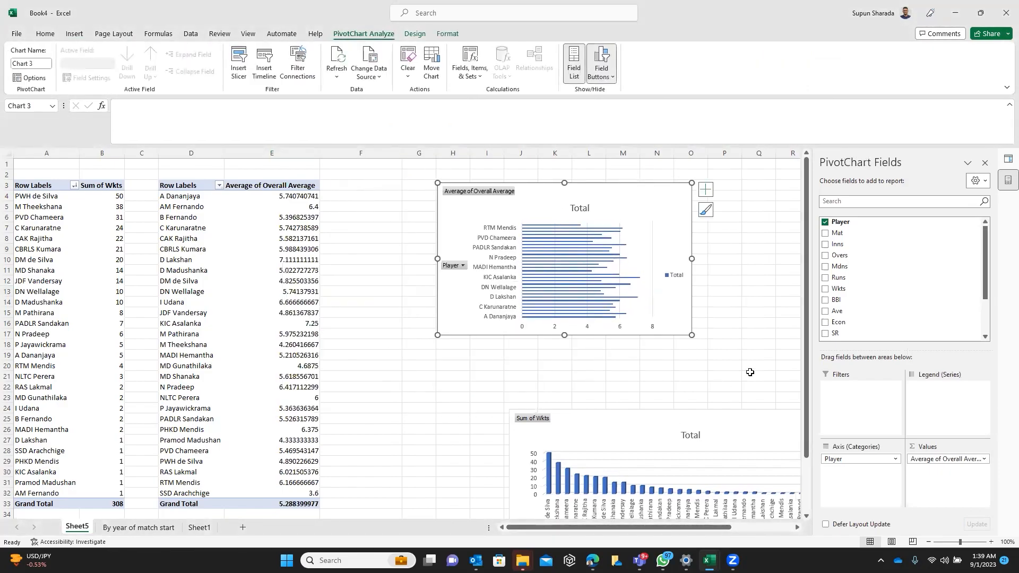
Move the Year slicer up beside the bar chart and test it on both charts by filtering to 2021 and clearing the filter
{"action": "left_click_drag", "start_coordinate": [807, 315], "coordinate": [807, 283]}
{"action": "left_click_drag", "start_coordinate": [717, 528], "coordinate": [770, 527]}
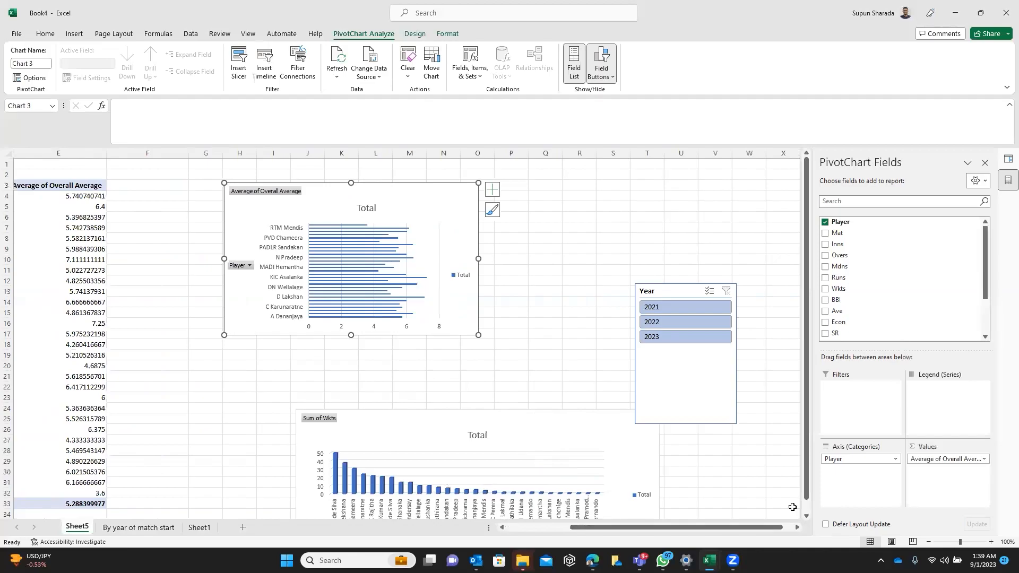
{"action": "left_click", "coordinate": [696, 305]}
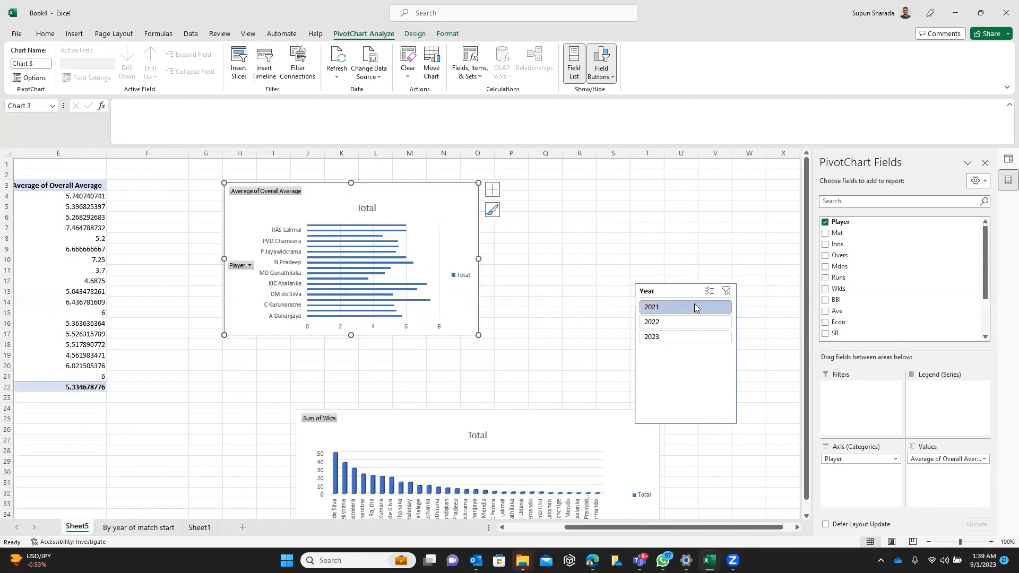
{"action": "left_click", "coordinate": [725, 293]}
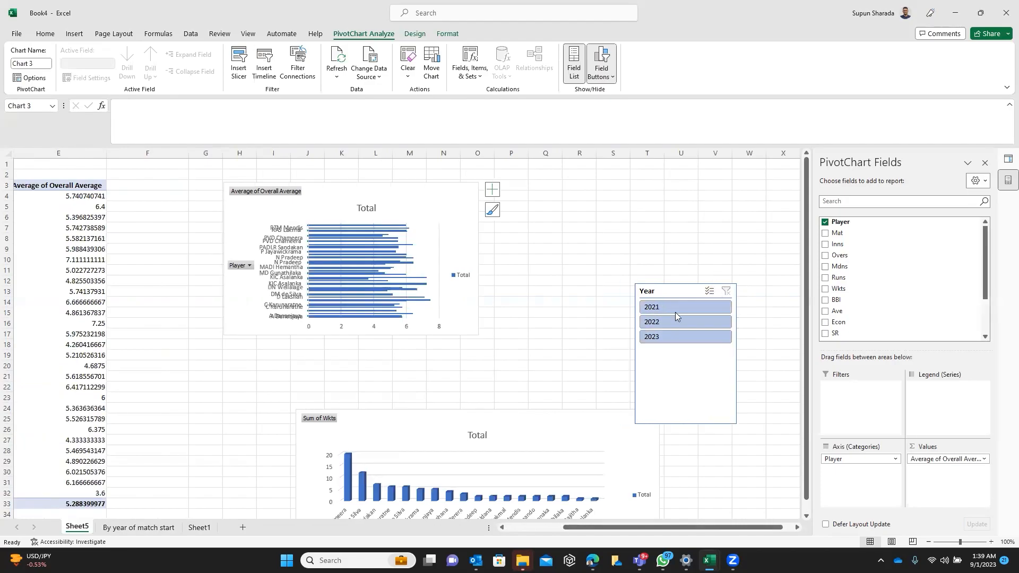
{"action": "left_click_drag", "start_coordinate": [673, 284], "coordinate": [698, 190]}
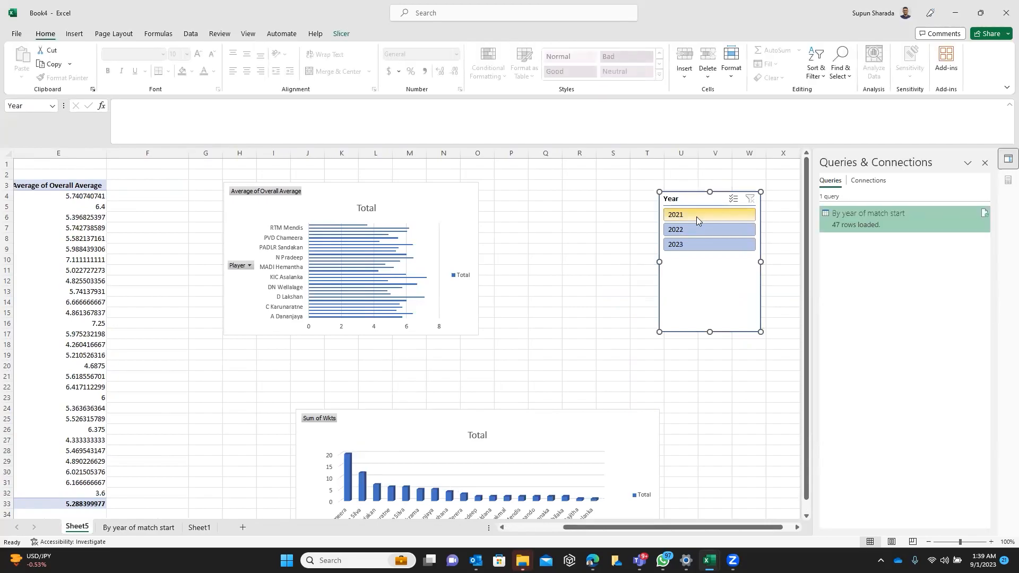
{"action": "left_click", "coordinate": [698, 218]}
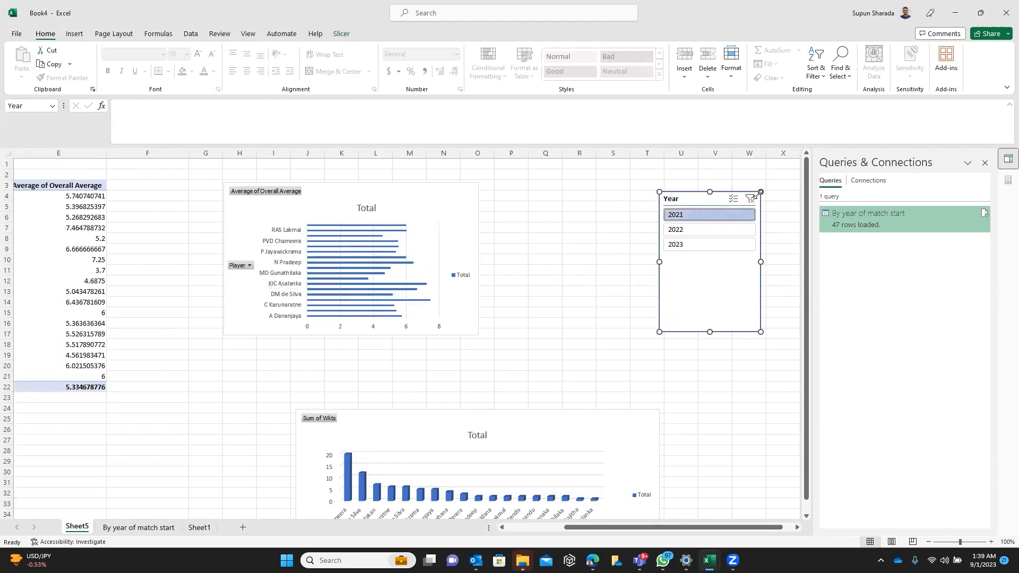
{"action": "left_click", "coordinate": [750, 200]}
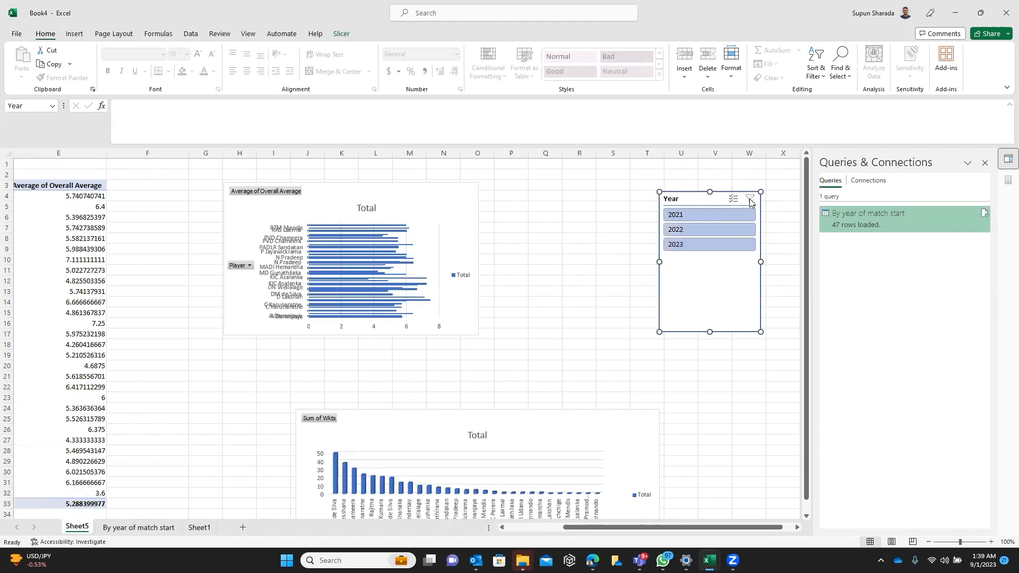
Check the Year slicer's report connections to the two pivot tables on Sheet5
{"action": "left_click", "coordinate": [538, 527]}
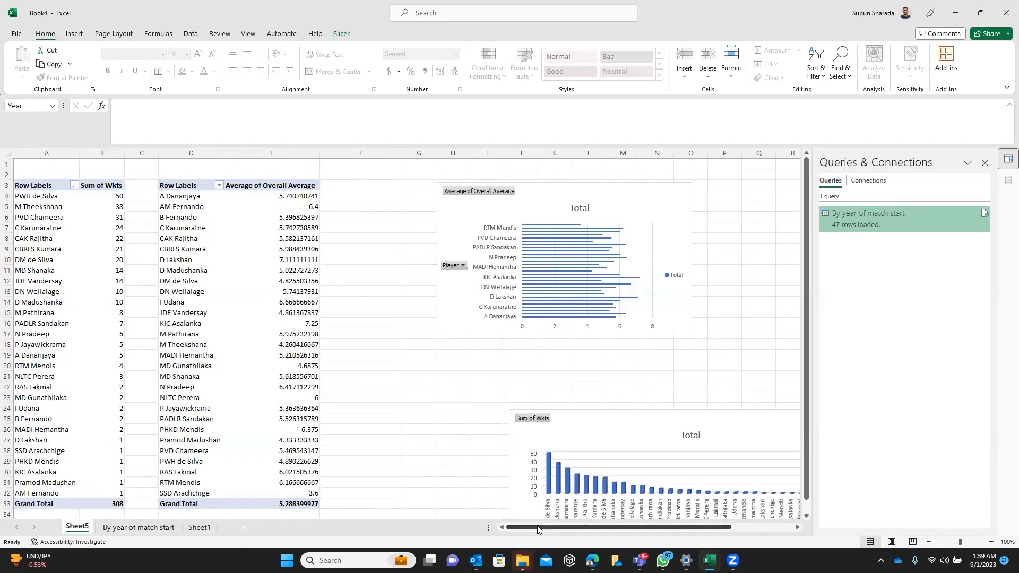
{"action": "left_click_drag", "start_coordinate": [685, 529], "coordinate": [753, 508]}
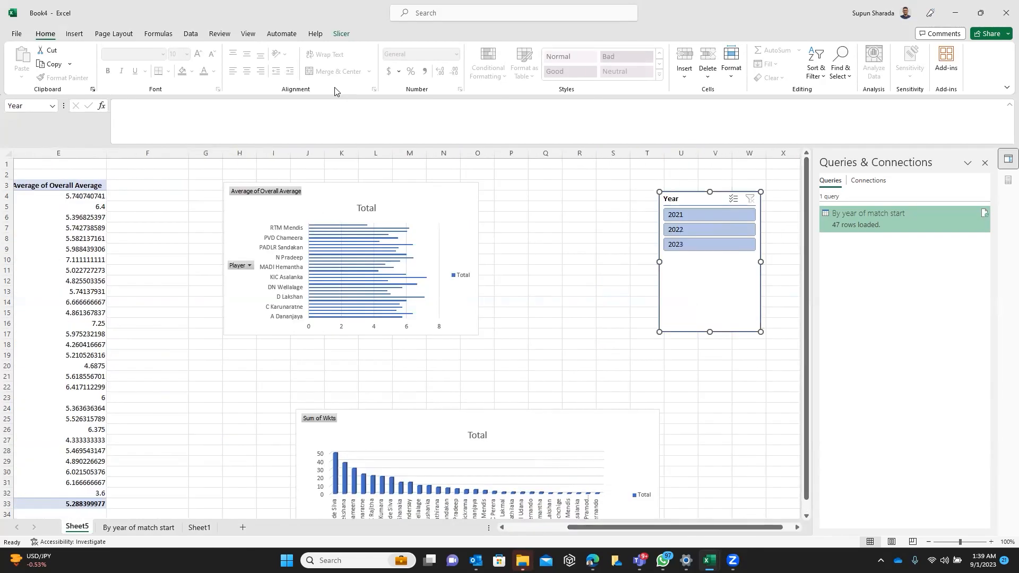
{"action": "left_click", "coordinate": [342, 33]}
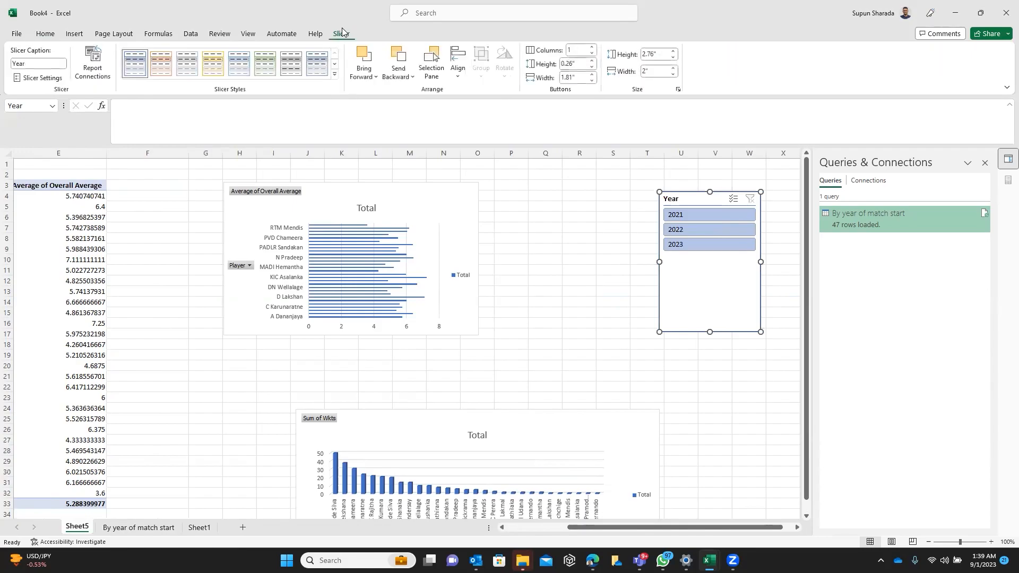
{"action": "left_click", "coordinate": [96, 66]}
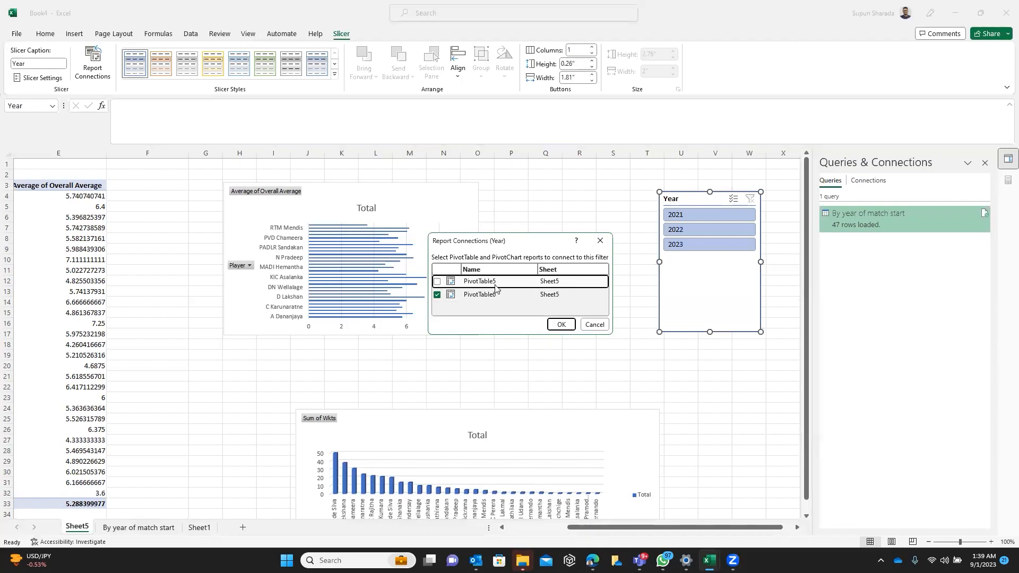
{"action": "left_click", "coordinate": [561, 324]}
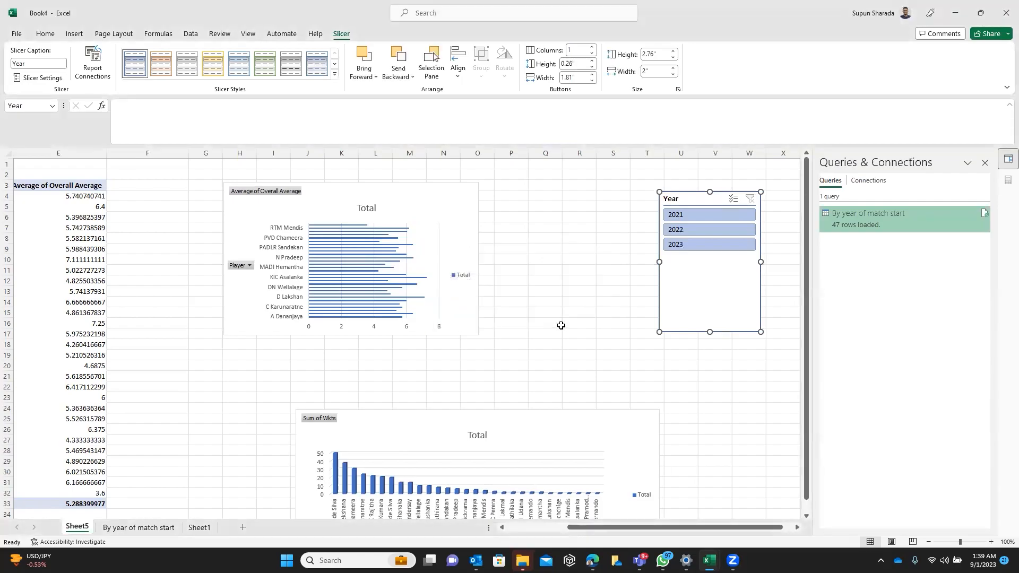
Test the Year slicer's effect on the charts by filtering to 2021, 2022 and 2023 in turn, and clear the filter
{"action": "left_click", "coordinate": [691, 217]}
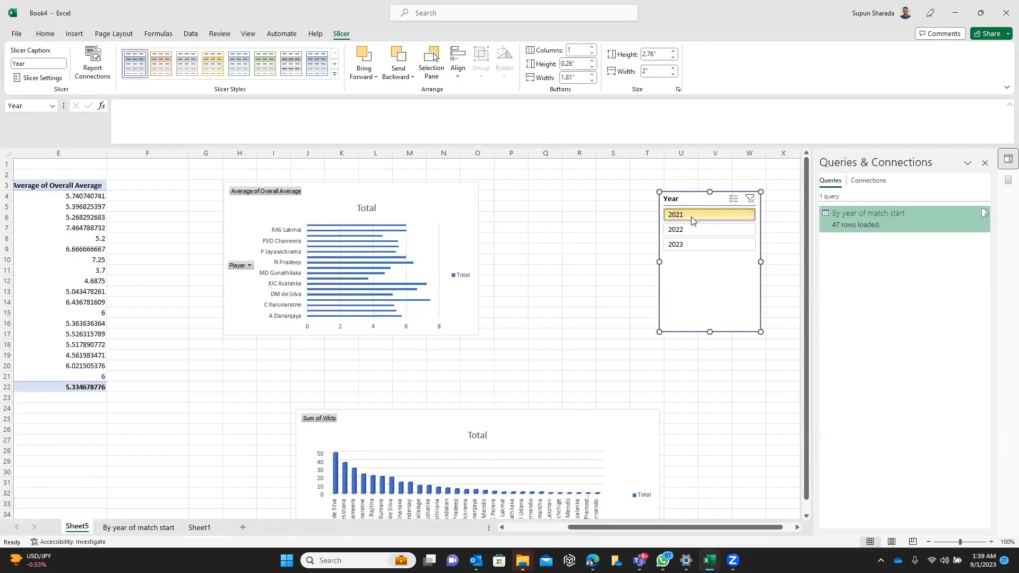
{"action": "left_click", "coordinate": [700, 227]}
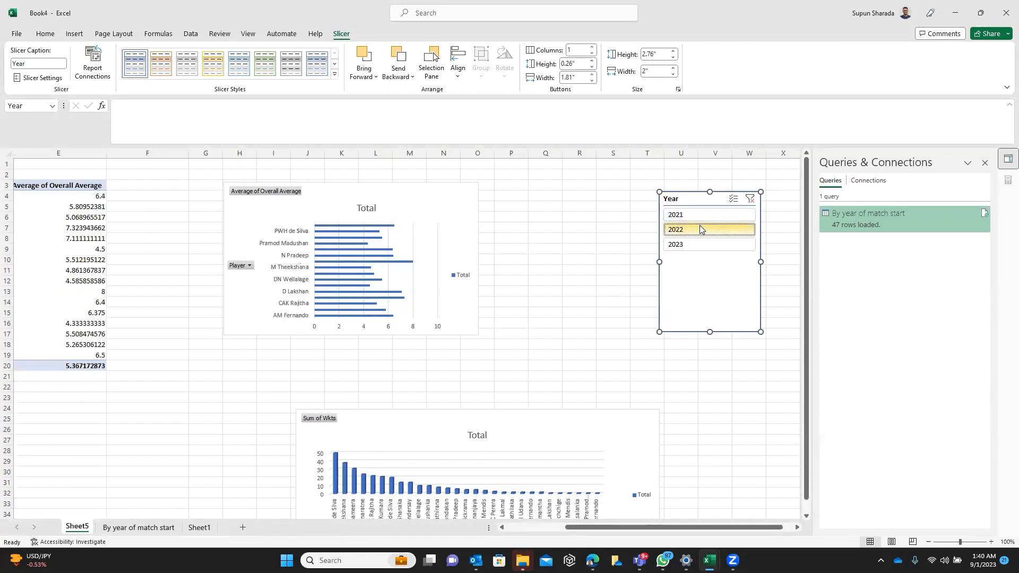
{"action": "left_click", "coordinate": [708, 243]}
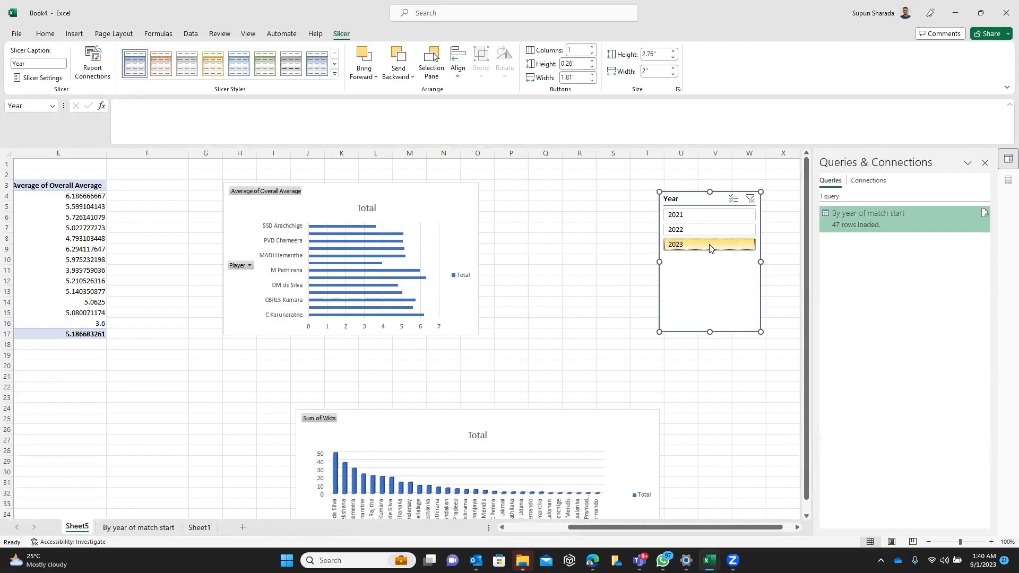
{"action": "left_click", "coordinate": [750, 199]}
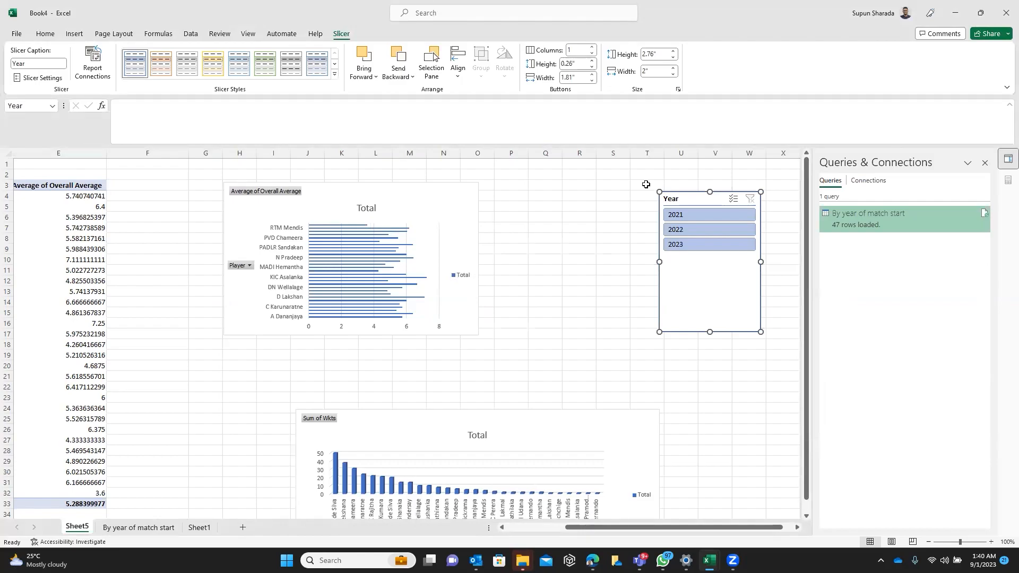
Reconnect the Year slicer to PivotTable5 alongside PivotTable6 in its report connections, and review both pivot tables and charts
{"action": "left_click", "coordinate": [104, 73]}
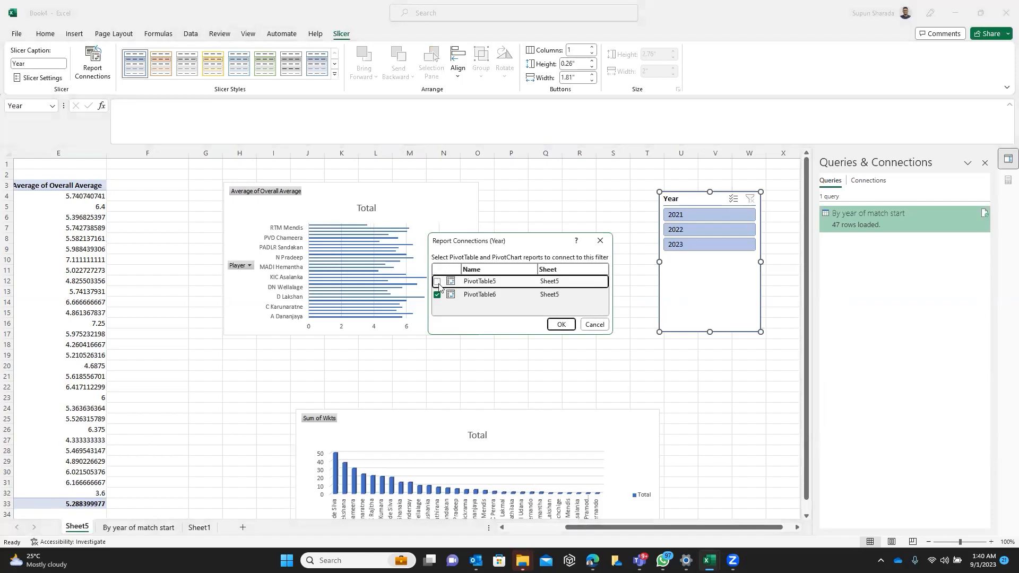
{"action": "left_click", "coordinate": [561, 324]}
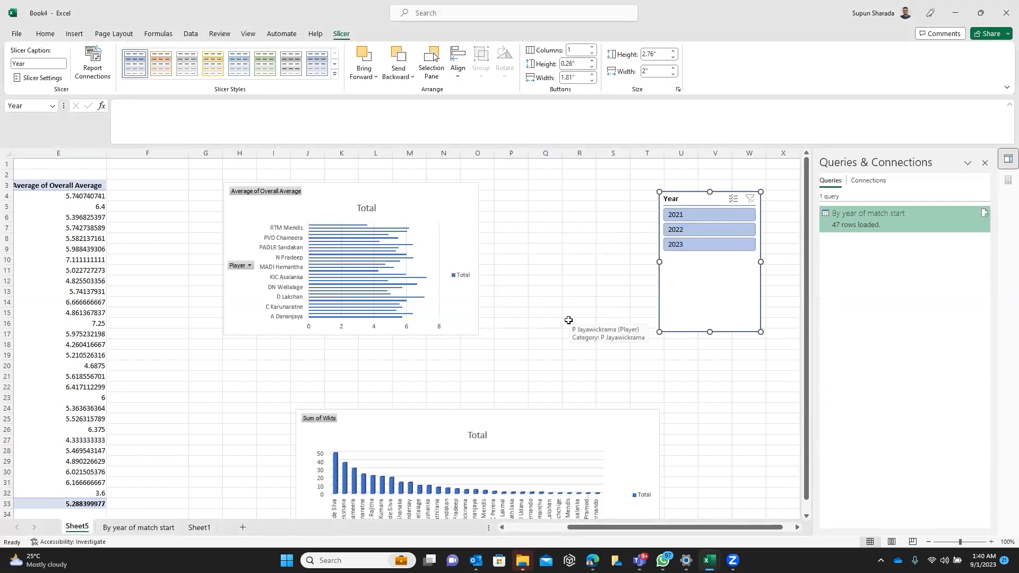
{"action": "left_click", "coordinate": [550, 528]}
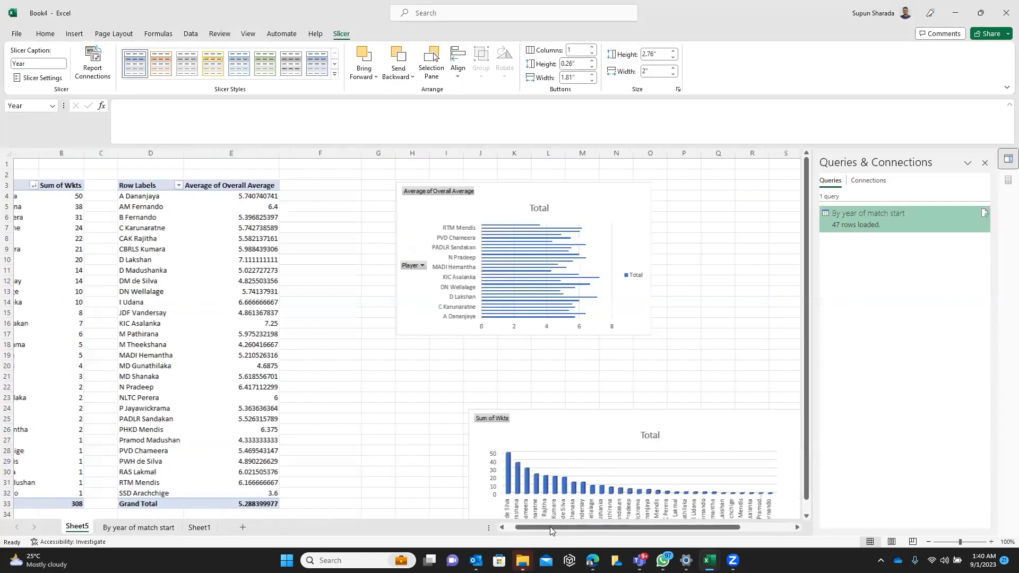
{"action": "left_click_drag", "start_coordinate": [550, 527], "coordinate": [637, 510]}
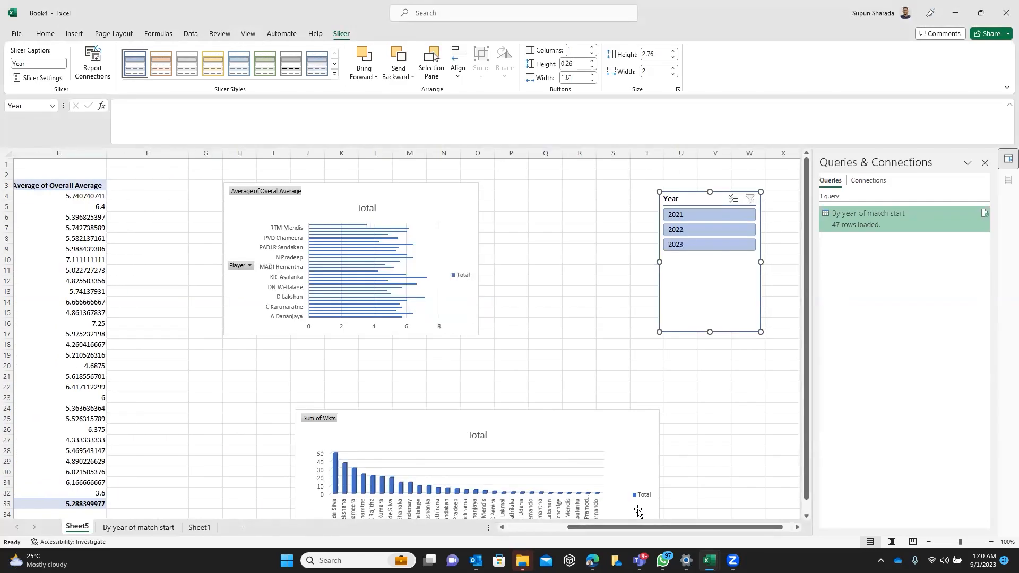